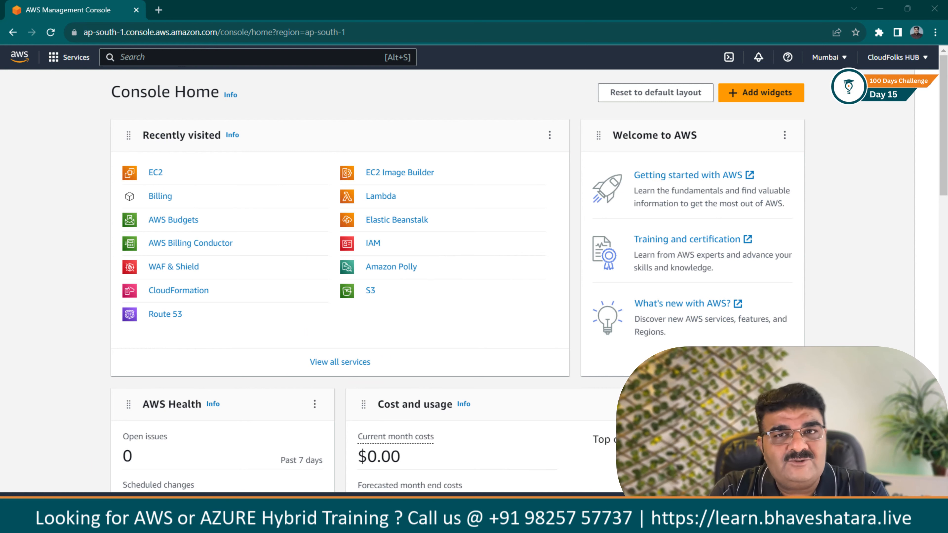
# Start launching a new EC2 instance in the Mumbai region and name it Win7Linux.
pyautogui.click(156, 174)
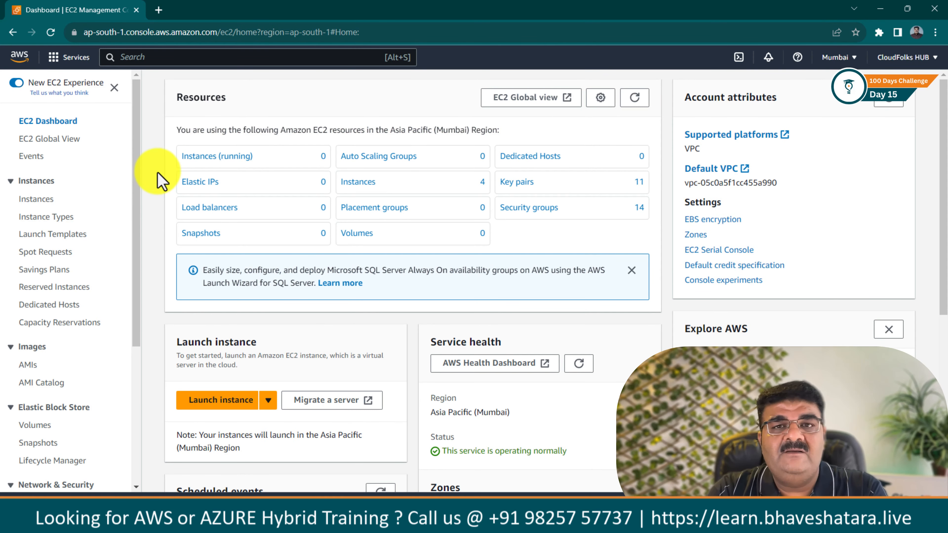
pyautogui.click(236, 402)
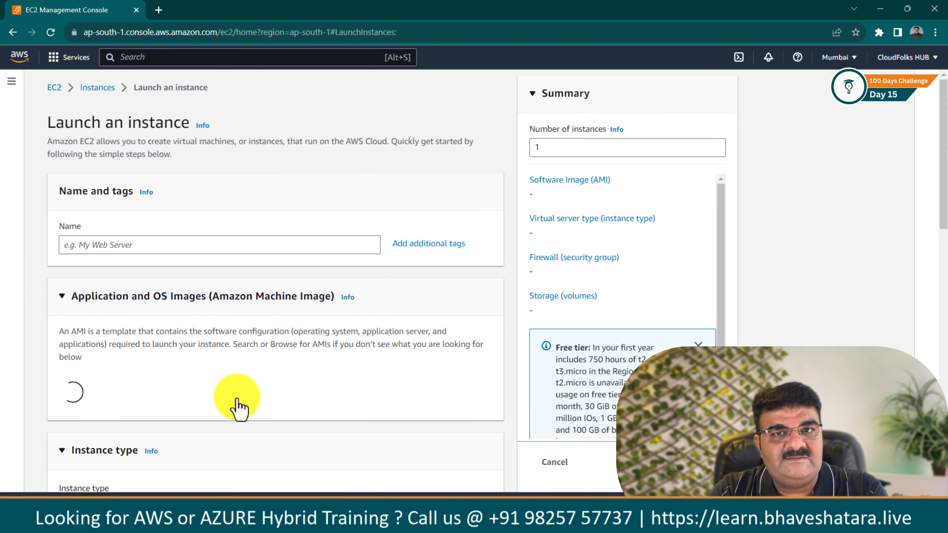
pyautogui.click(201, 246)
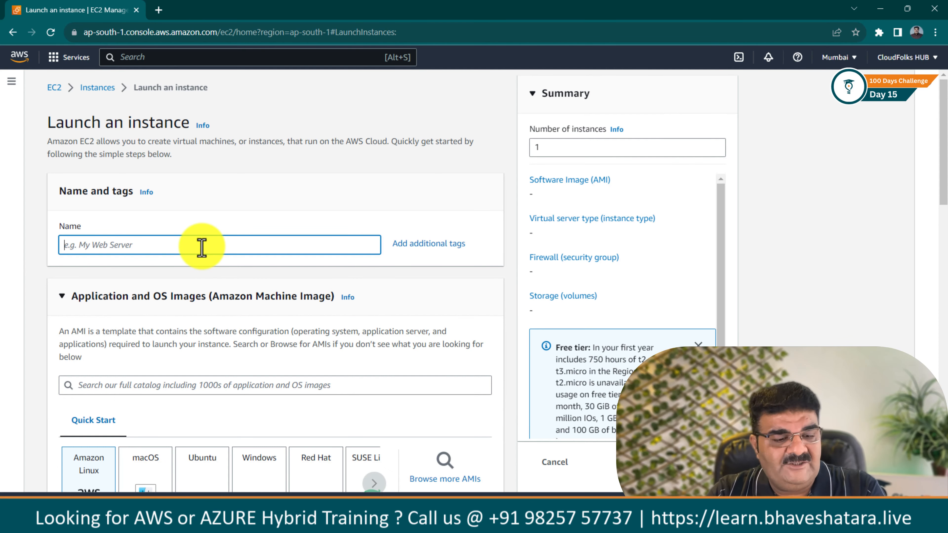
pyautogui.write('Win')
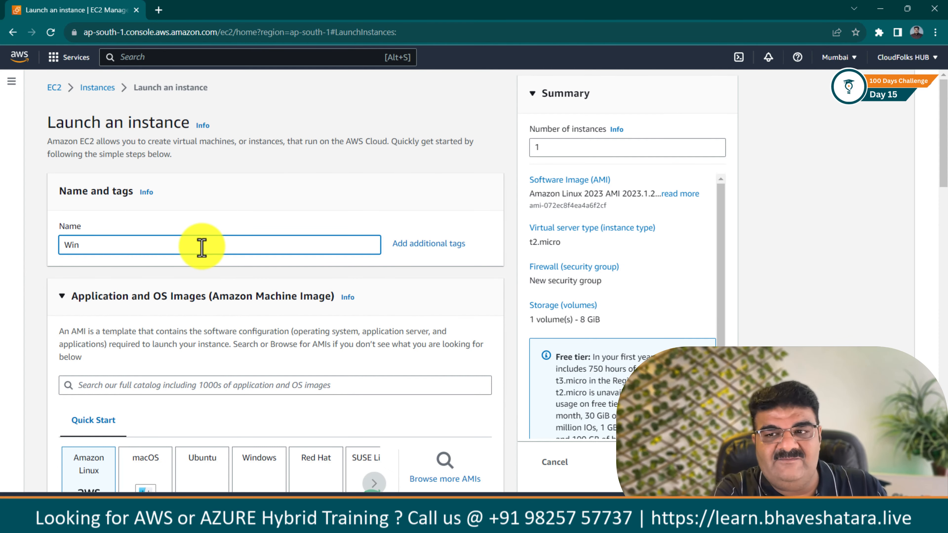
pyautogui.write('7Linux')
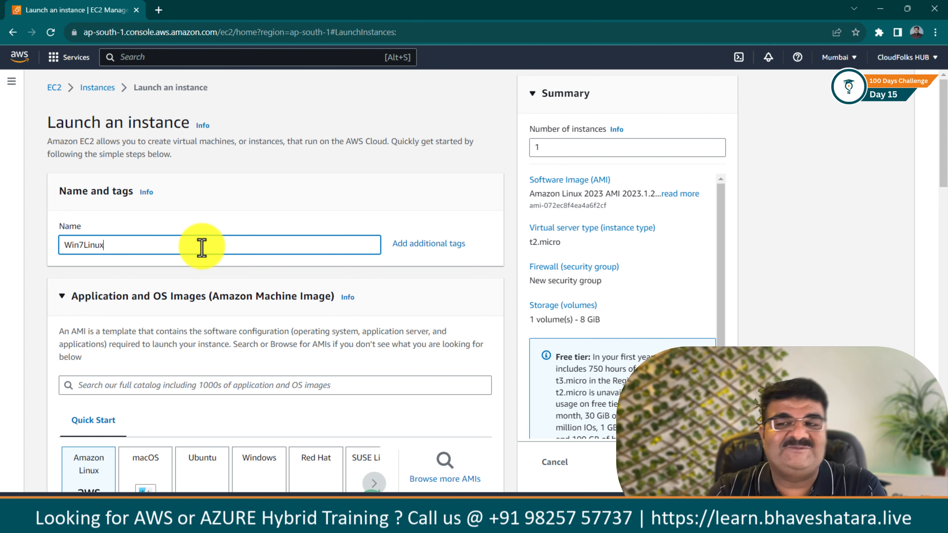
# Browse the full AMI catalog and select the 64-bit (x86) Amazon Linux 2023 AMI for the instance.
pyautogui.scroll(-3, 205, 252)
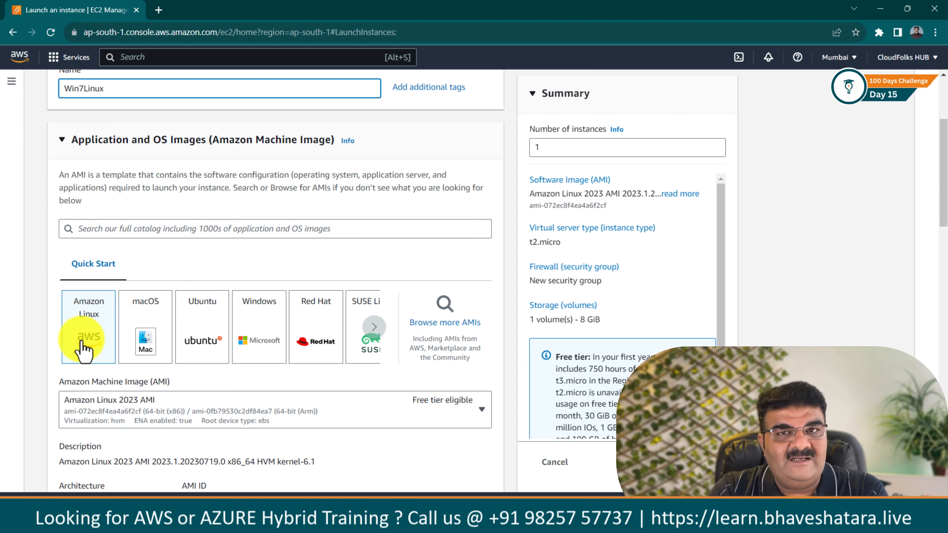
pyautogui.click(456, 322)
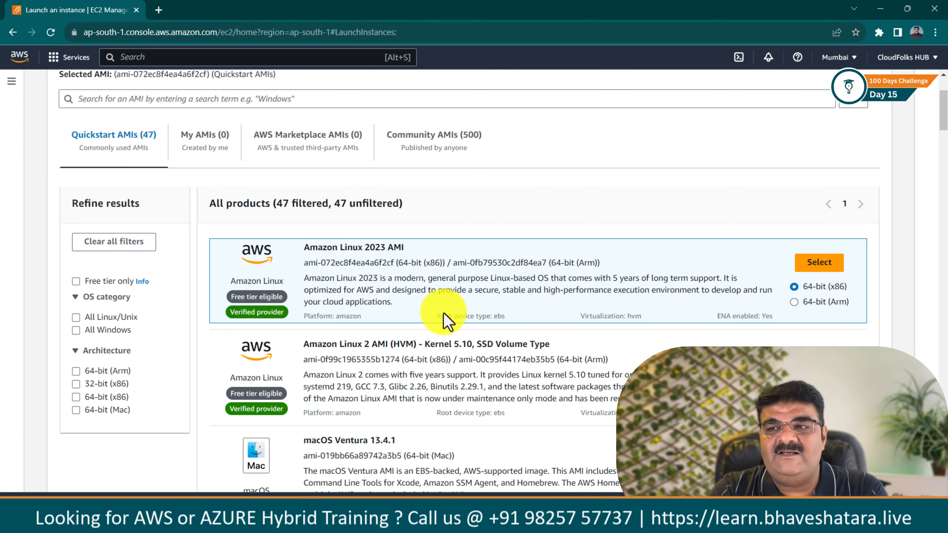
pyautogui.scroll(-6, 312, 287)
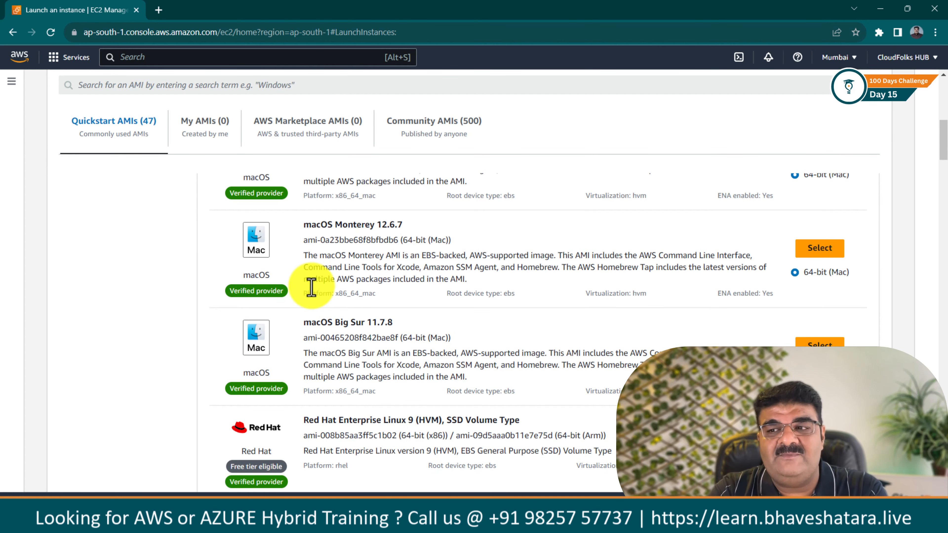
pyautogui.scroll(-4, 312, 288)
pyautogui.scroll(12, 312, 290)
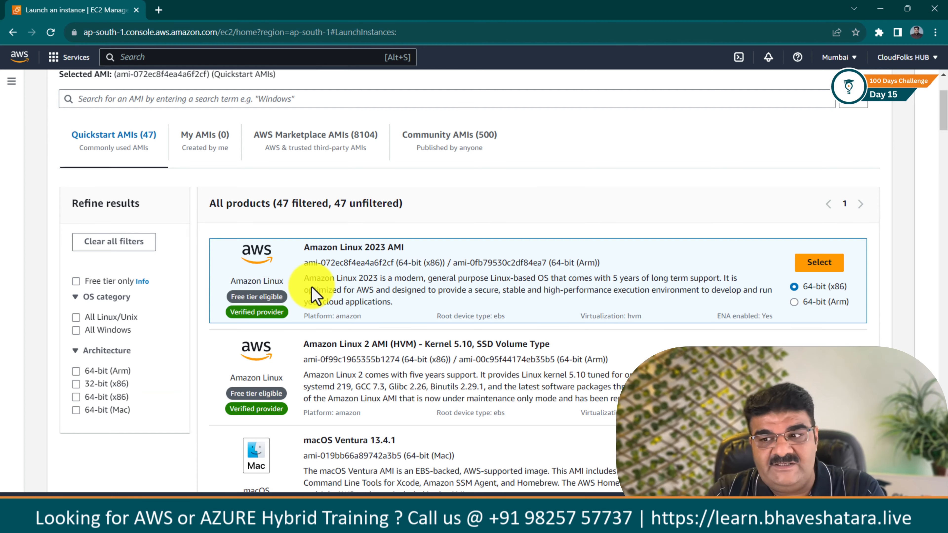
pyautogui.scroll(-10, 311, 295)
pyautogui.scroll(-10, 296, 310)
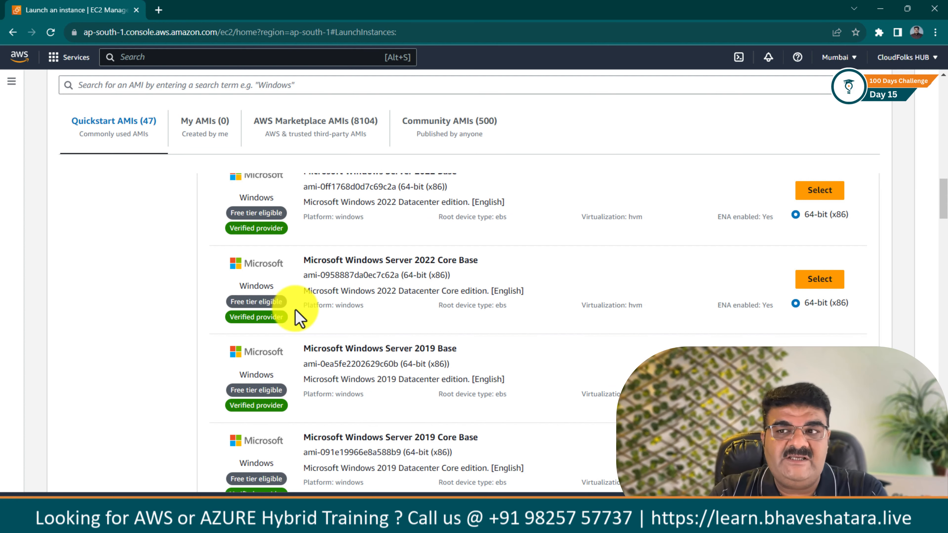
pyautogui.scroll(20, 299, 318)
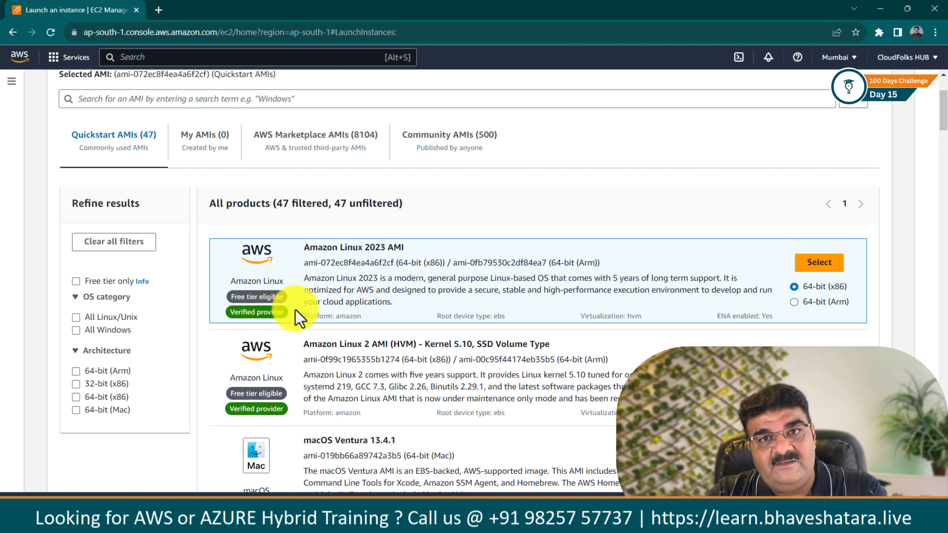
pyautogui.click(816, 270)
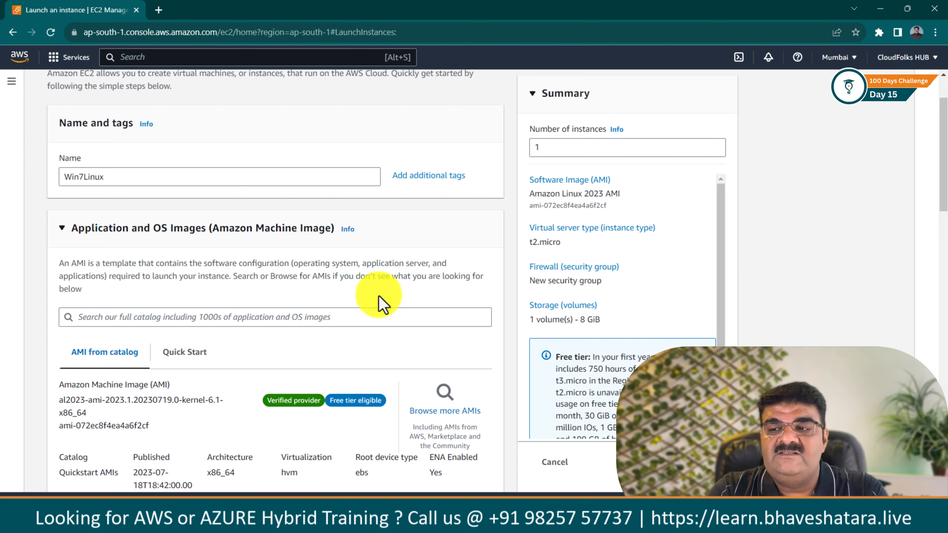
# Start creating a new login key pair for the instance and name it Win7KeyForLinx.
pyautogui.scroll(-4, 380, 303)
pyautogui.scroll(-4, 380, 303)
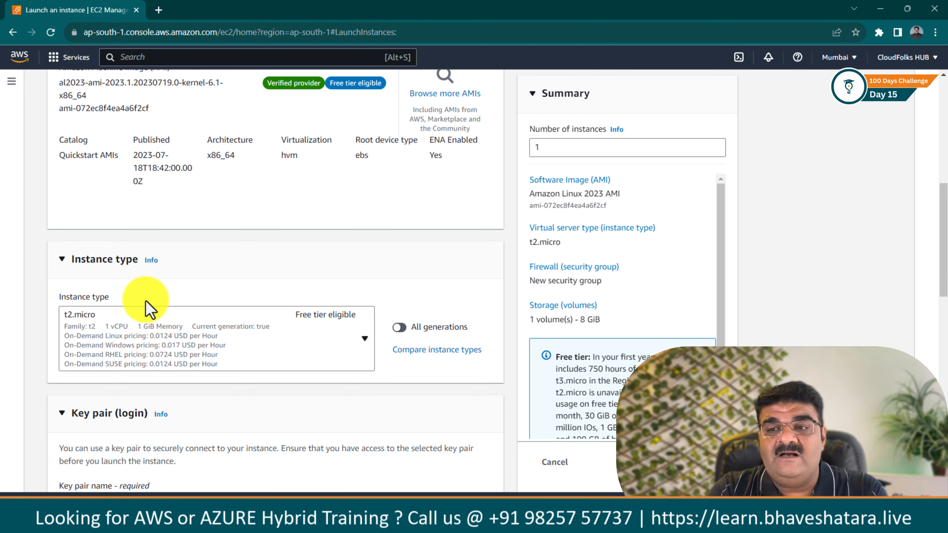
pyautogui.scroll(-4, 146, 308)
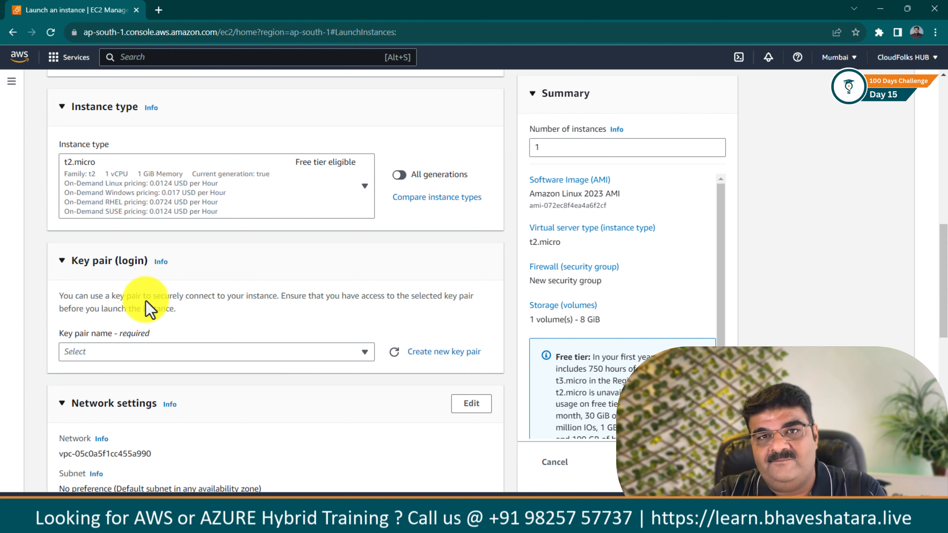
pyautogui.click(450, 354)
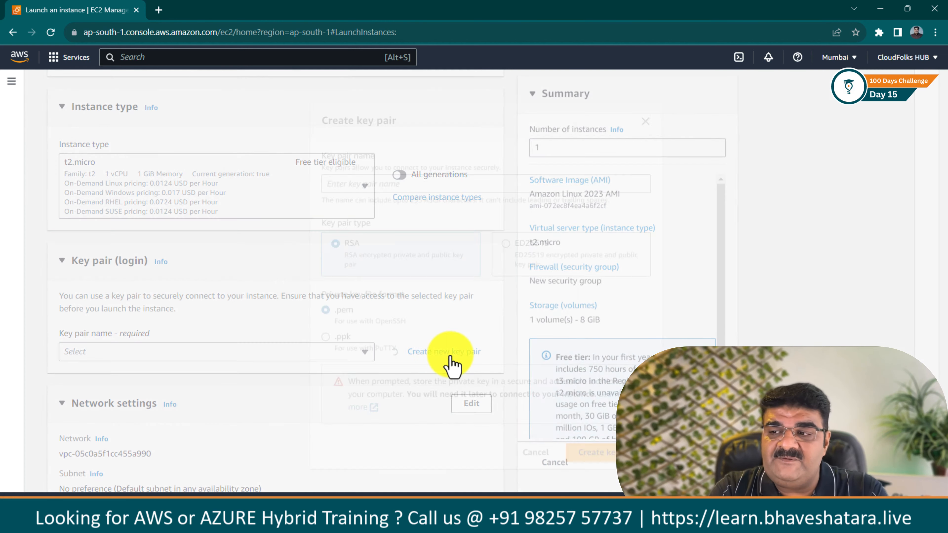
pyautogui.click(417, 183)
pyautogui.write('Win7KeyForLinx')
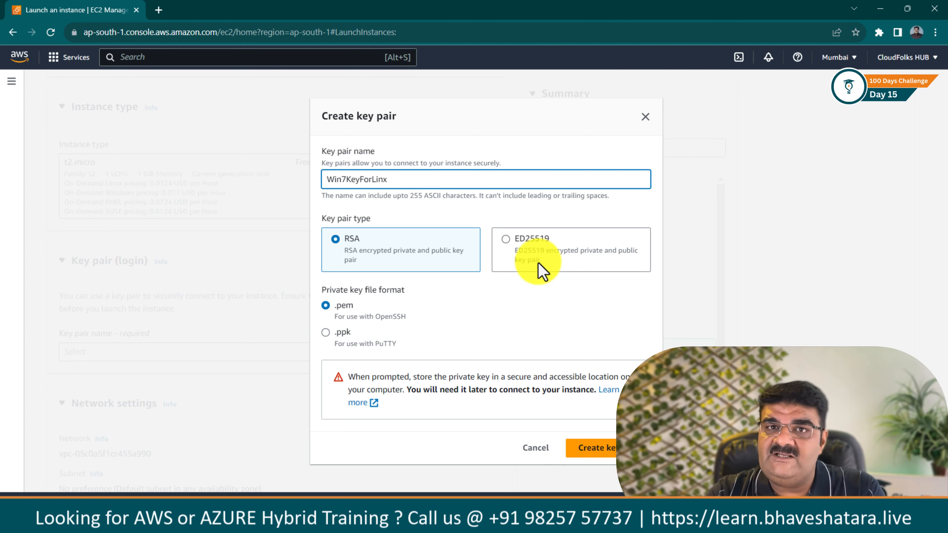
# Switch to Command Prompt and run ssh to check that the client is available, then put the window away.
pyautogui.click(579, 522)
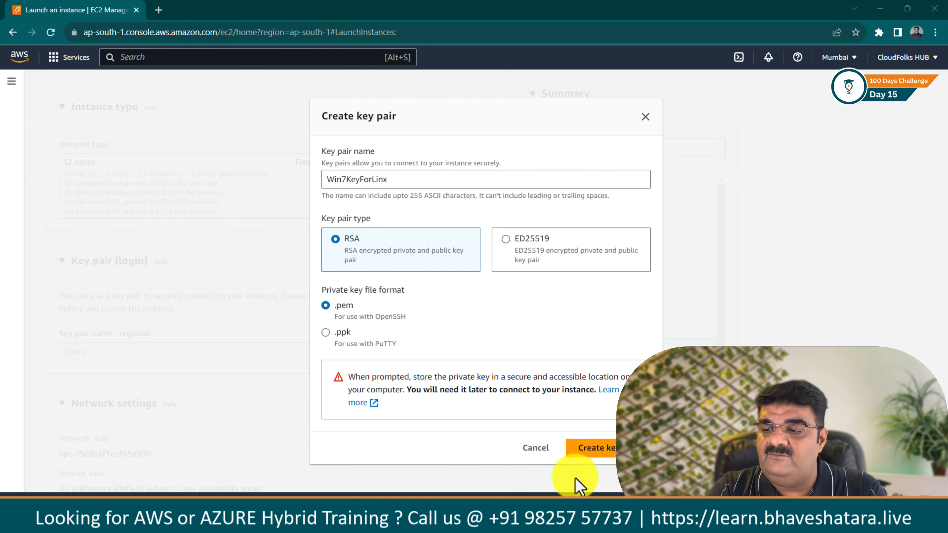
pyautogui.press('super')
pyautogui.write('cmd')
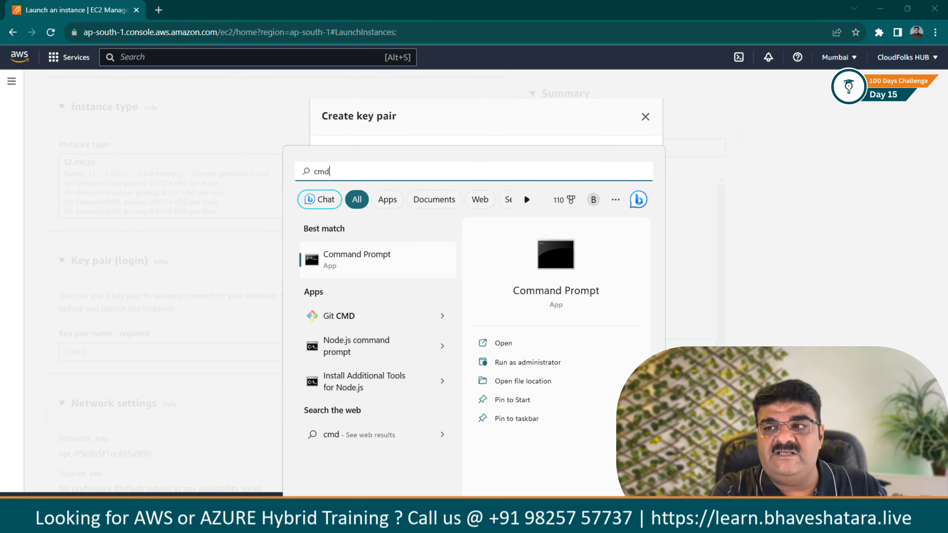
pyautogui.press('Return')
pyautogui.write('ssh')
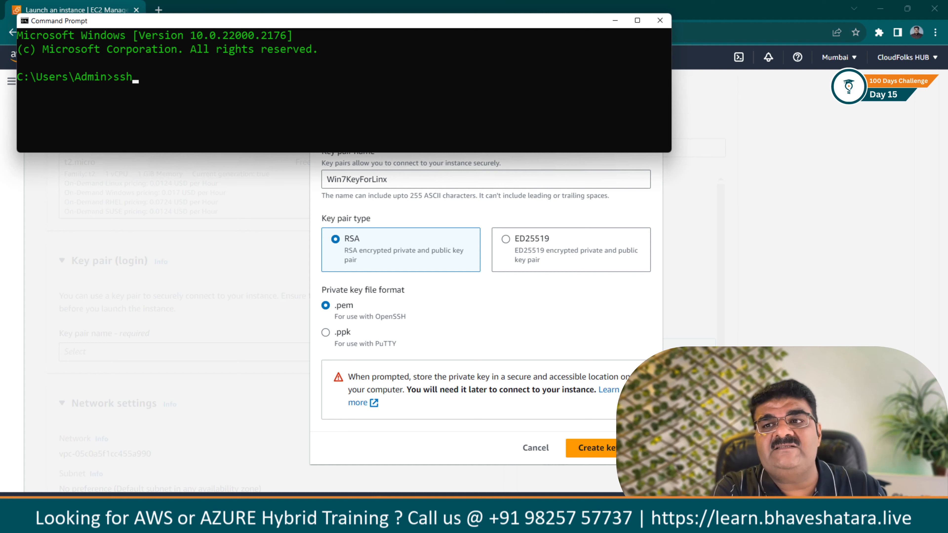
pyautogui.press('Return')
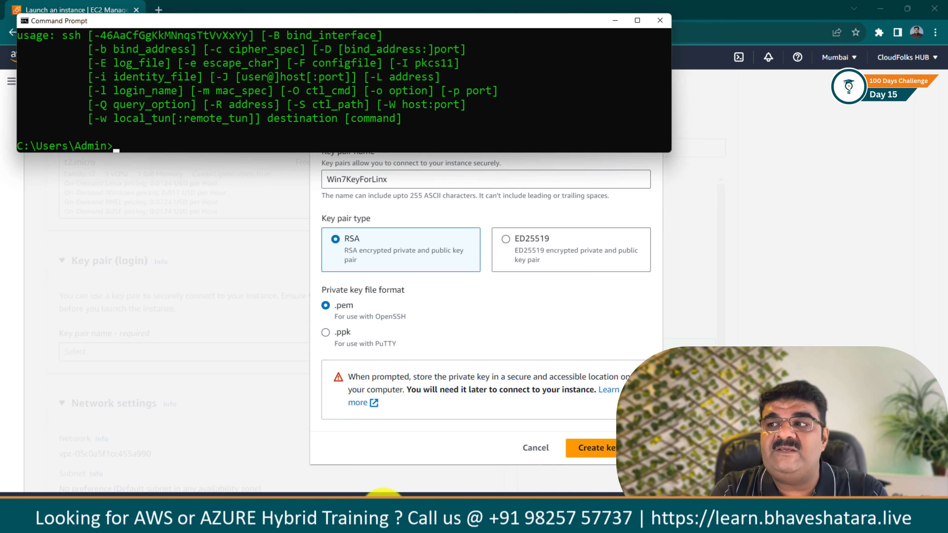
pyautogui.click(614, 21)
# Choose the .ppk private key format, create the key pair, and save Win7KeyForLinx.ppk in the Downloads folder.
pyautogui.click(326, 337)
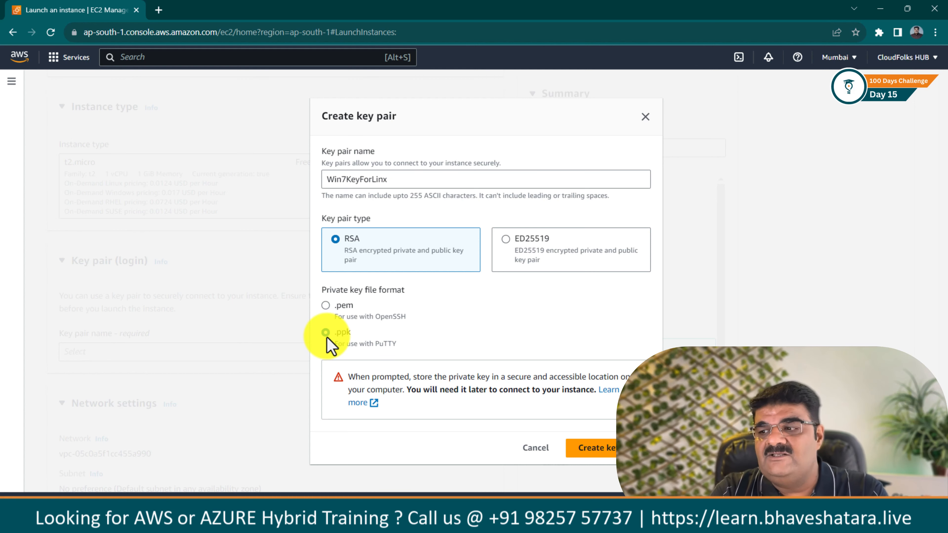
pyautogui.click(602, 450)
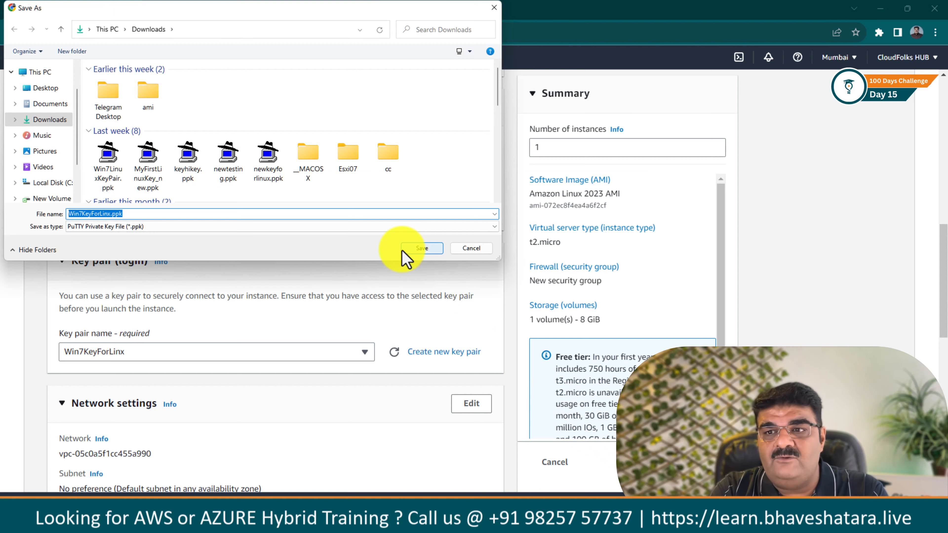
pyautogui.click(424, 251)
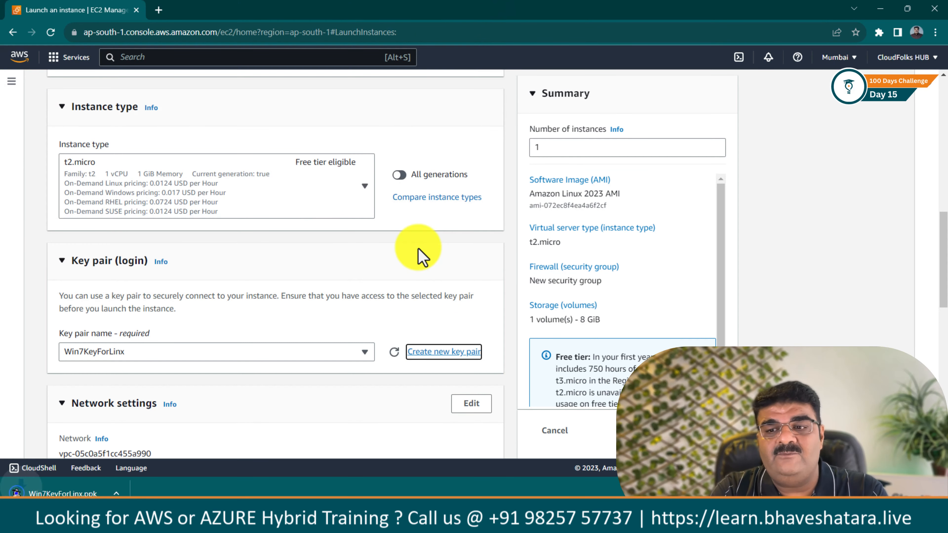
pyautogui.click(935, 494)
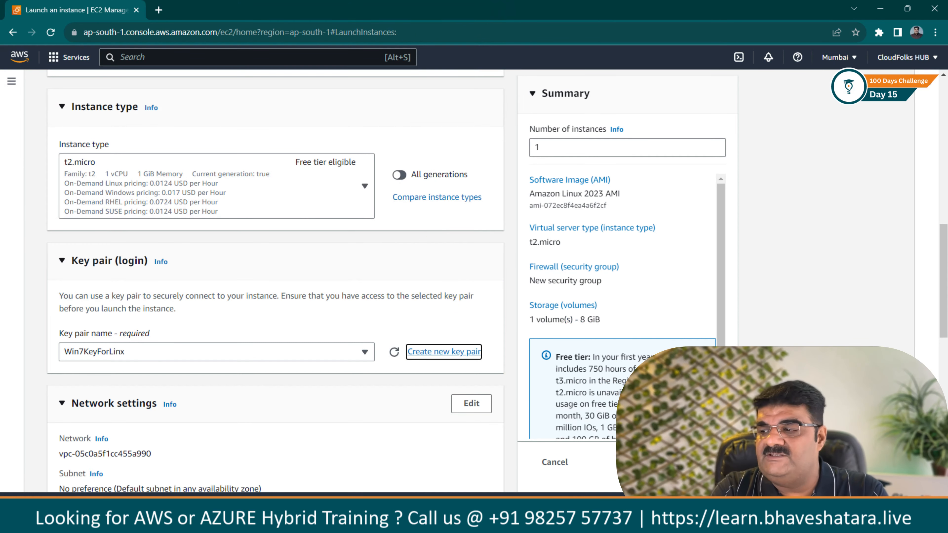
# Edit the network settings and choose the default VPC's subnet in availability zone ap-south-1a.
pyautogui.scroll(-4, 275, 284)
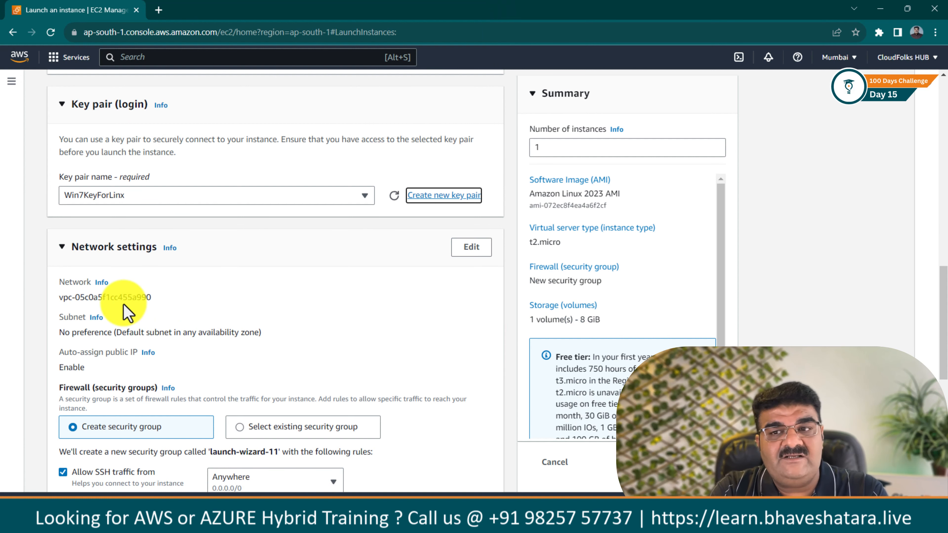
pyautogui.click(467, 249)
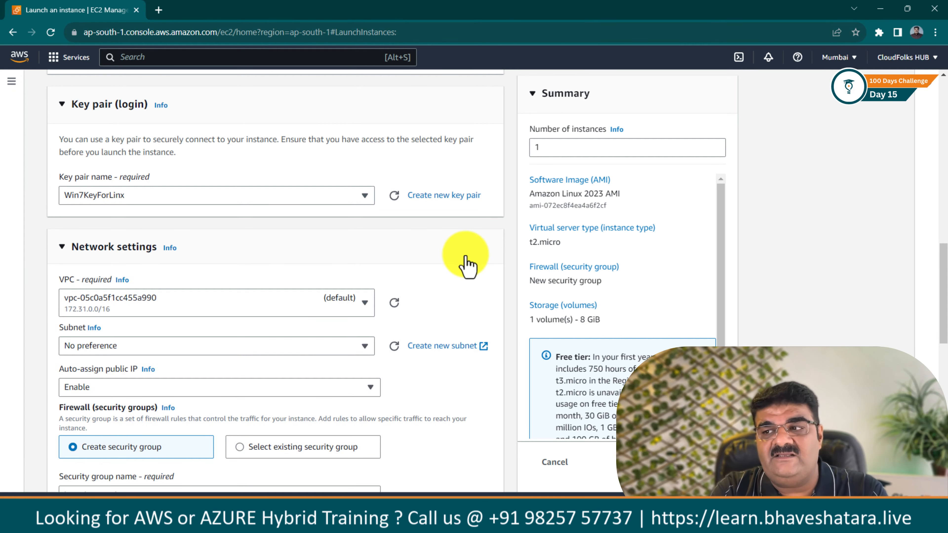
pyautogui.scroll(-4, 373, 242)
pyautogui.click(186, 194)
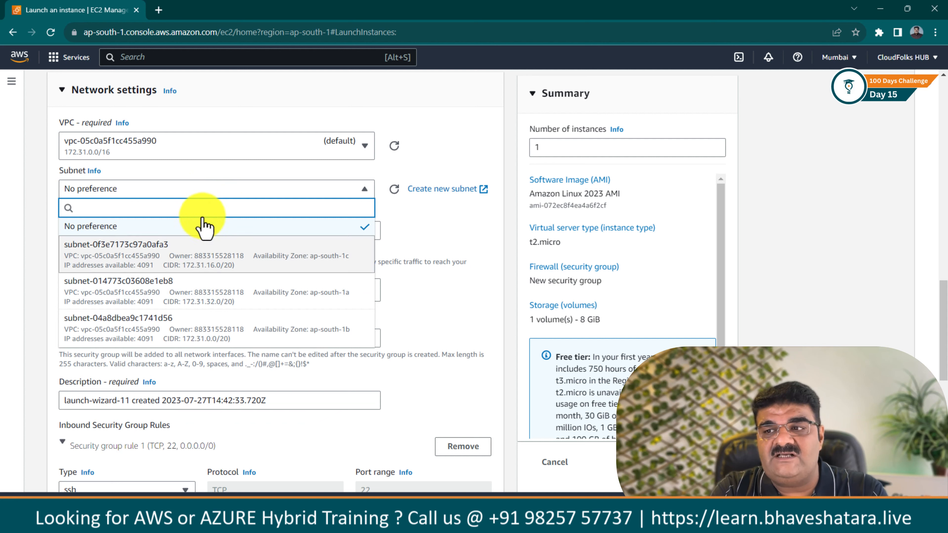
pyautogui.click(286, 301)
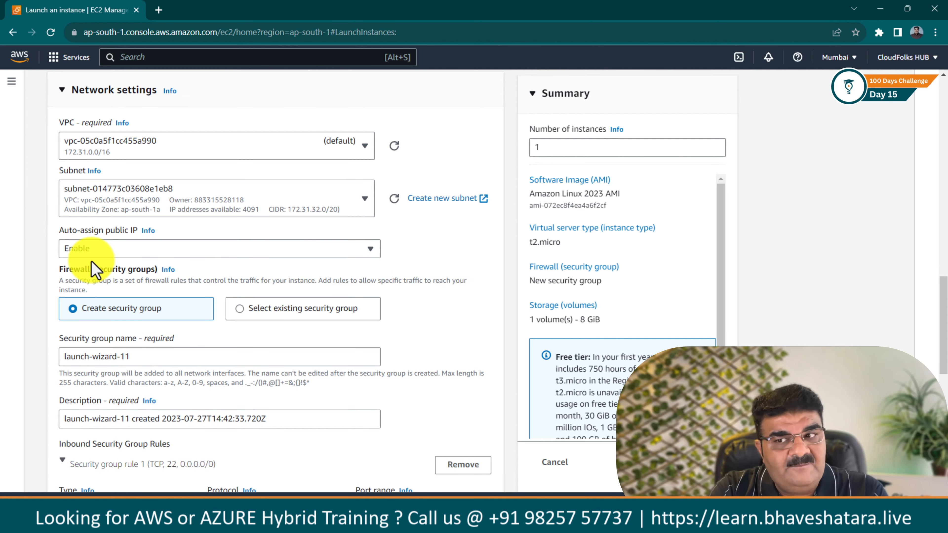
# Review the security group, storage and summary settings, and launch the instance.
pyautogui.scroll(-4, 95, 269)
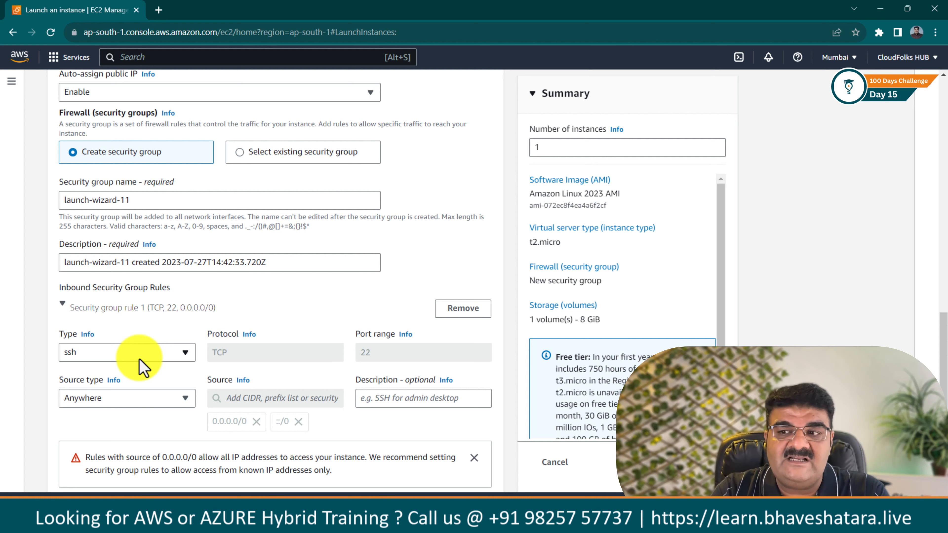
pyautogui.scroll(-7, 139, 360)
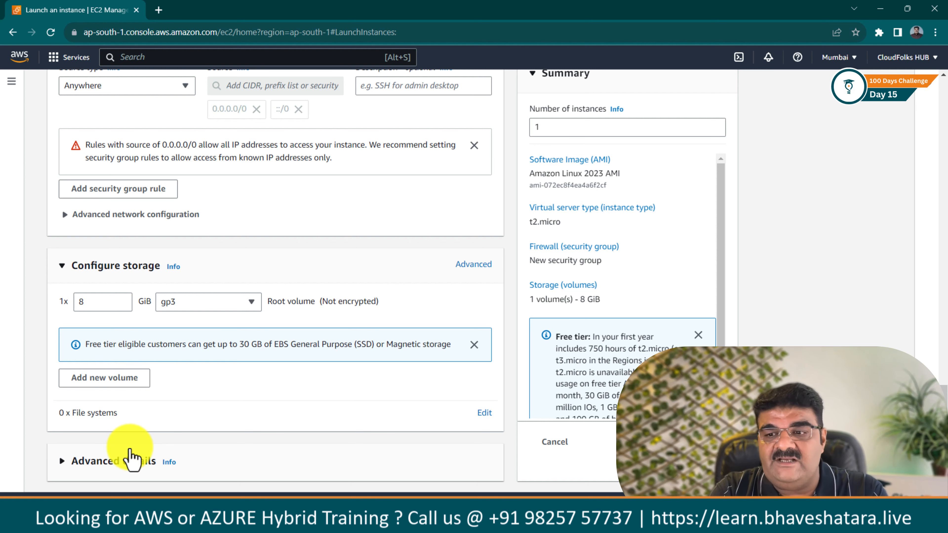
pyautogui.scroll(6, 293, 336)
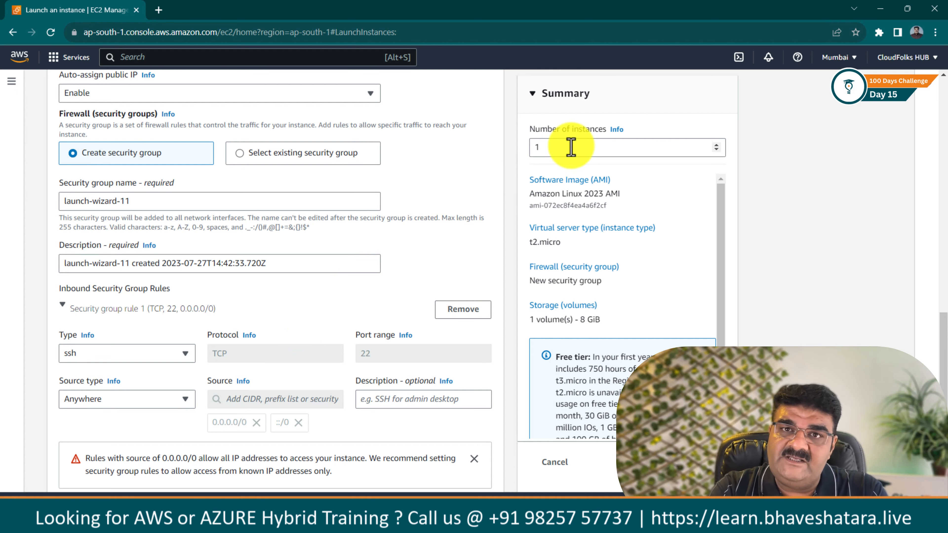
pyautogui.scroll(-1, 605, 280)
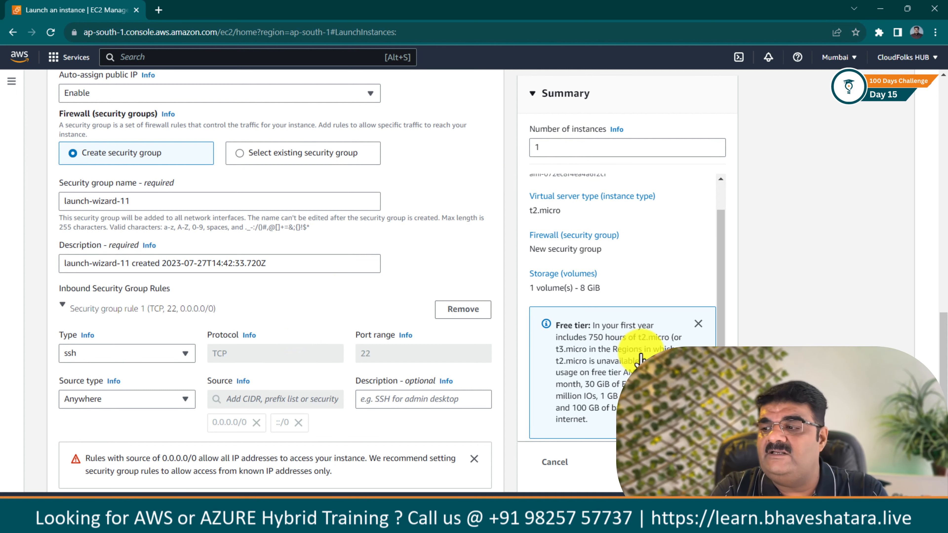
pyautogui.click(680, 462)
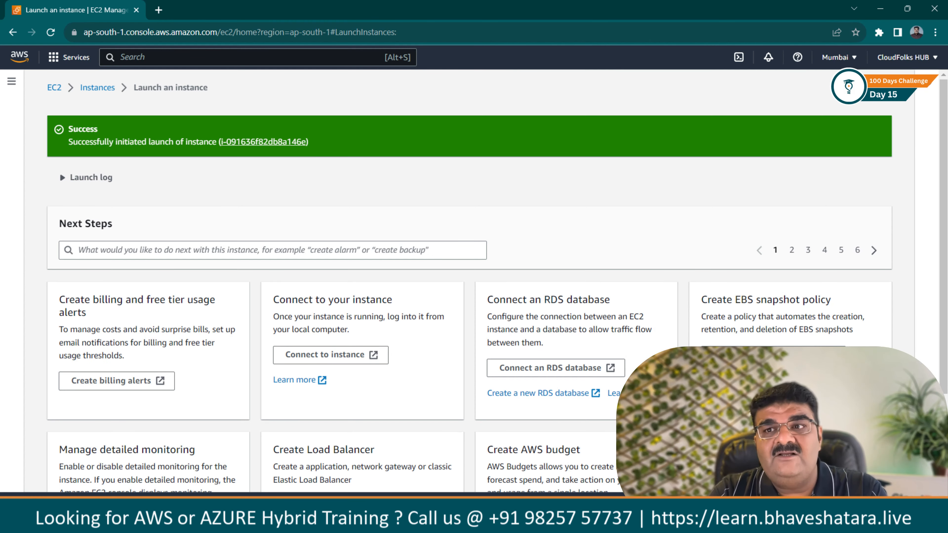
# Return to the EC2 dashboard and open the list of running instances.
pyautogui.click(55, 87)
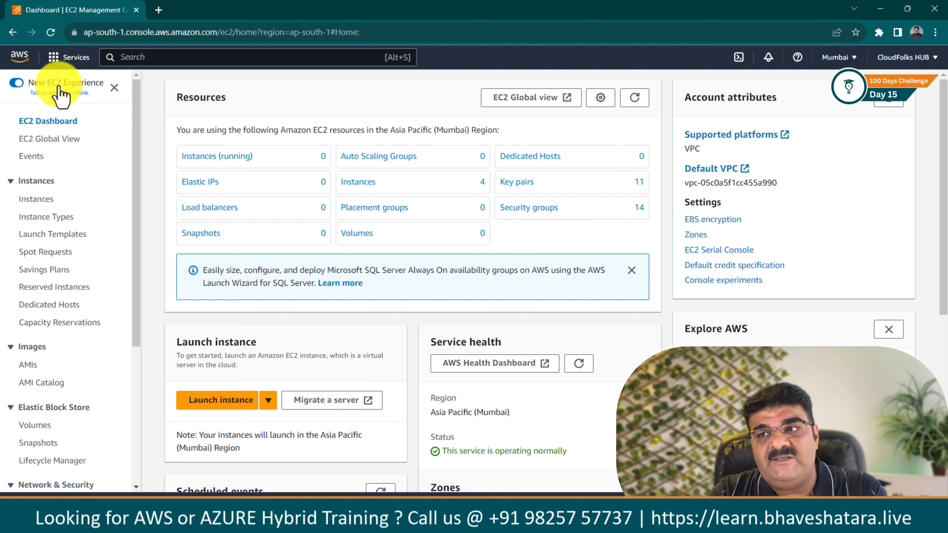
pyautogui.click(212, 158)
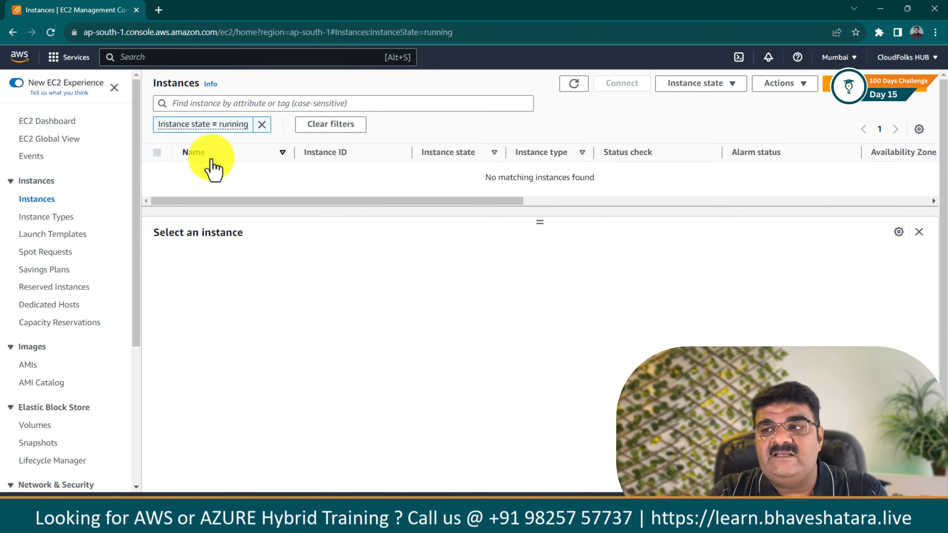
# Refresh the running instances list and check the ssh command usage in Command Prompt.
pyautogui.click(570, 86)
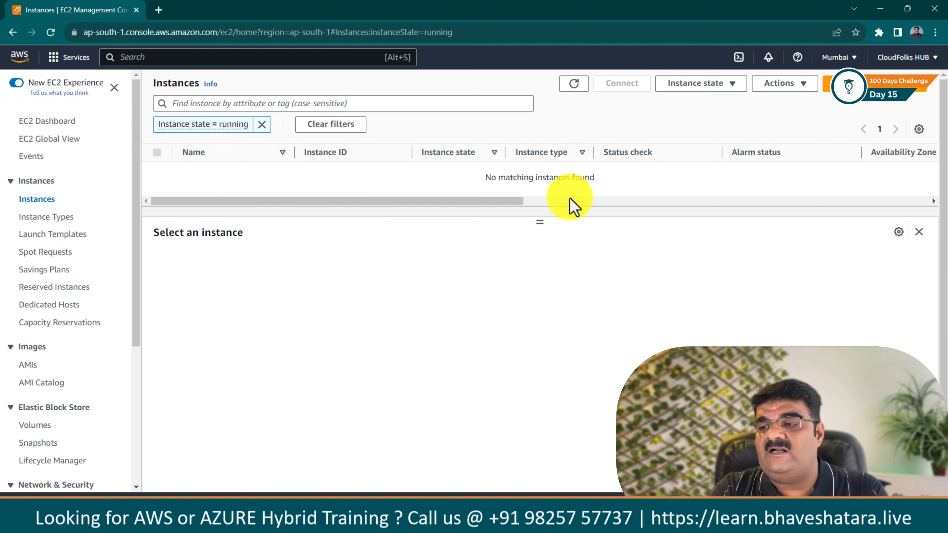
pyautogui.click(560, 522)
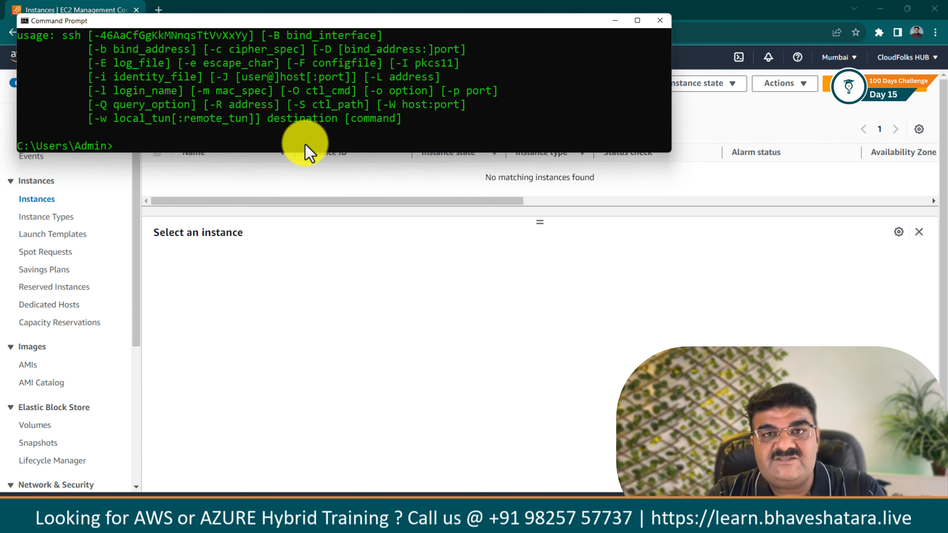
pyautogui.click(615, 20)
# Search Google for "download putty" in a new browser tab and open the putty.org download page.
pyautogui.click(159, 10)
pyautogui.write('google.com')
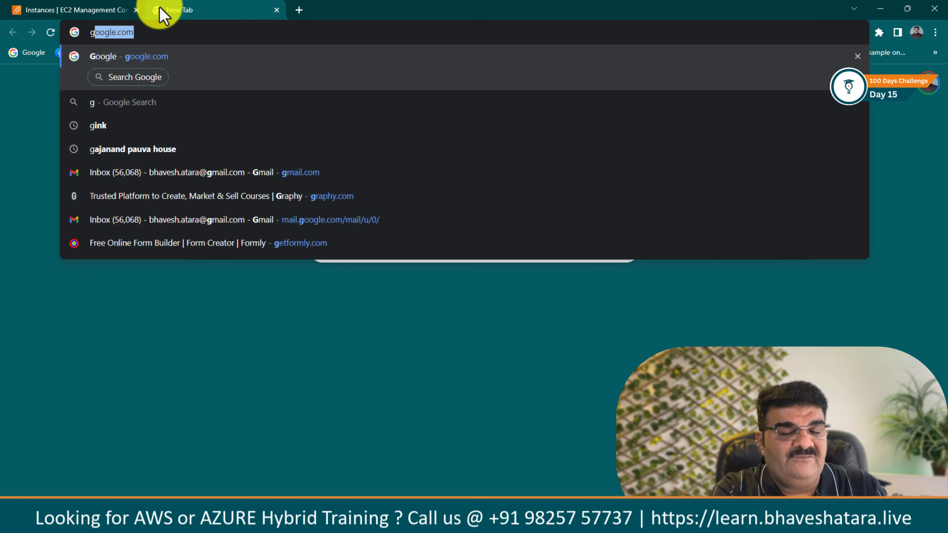
pyautogui.press('Return')
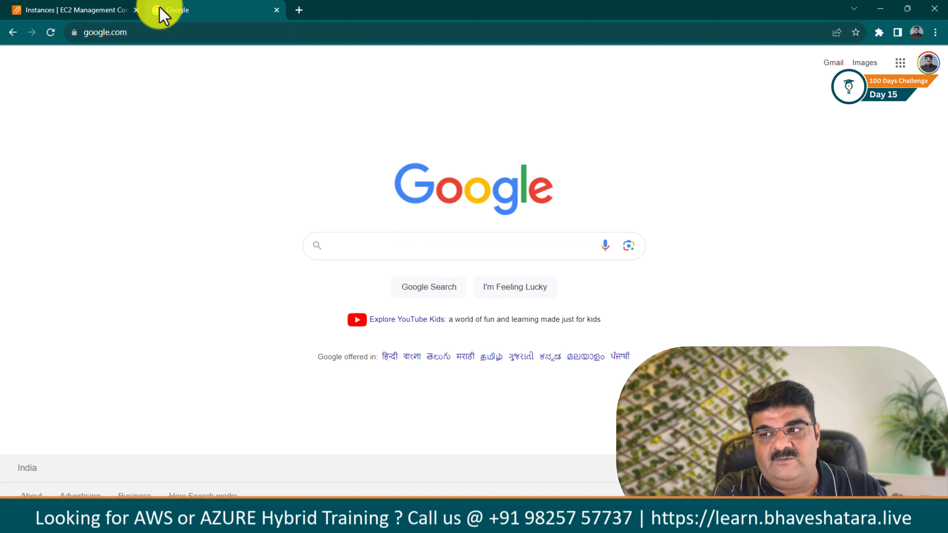
pyautogui.write('download putty')
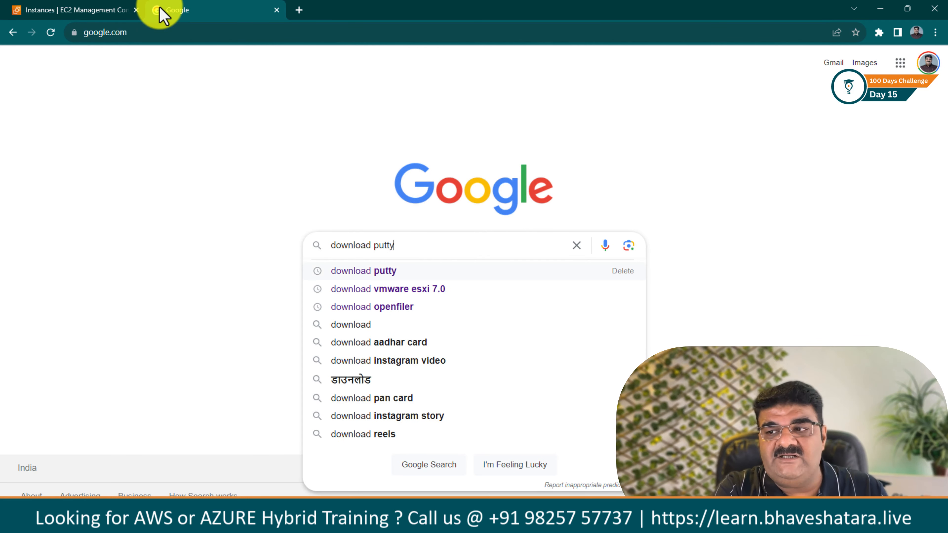
pyautogui.press('Return')
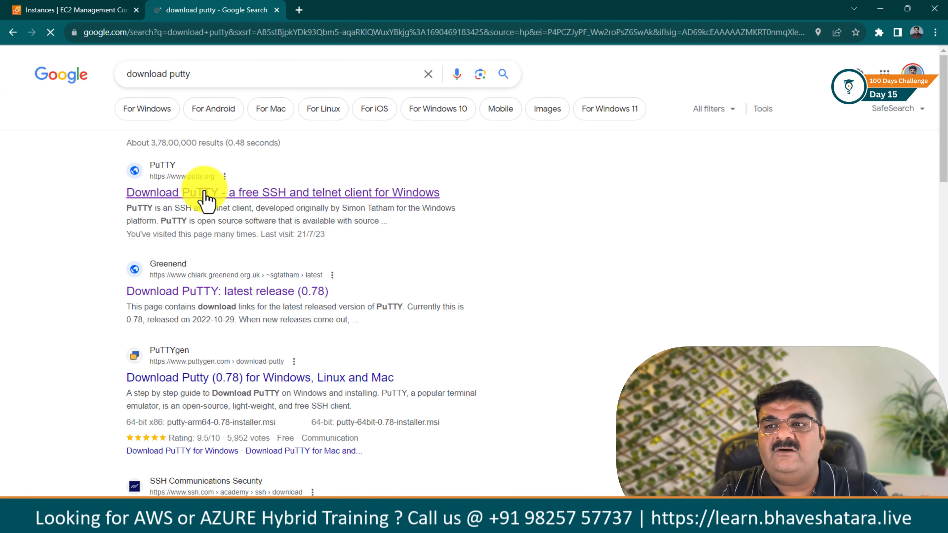
pyautogui.click(205, 203)
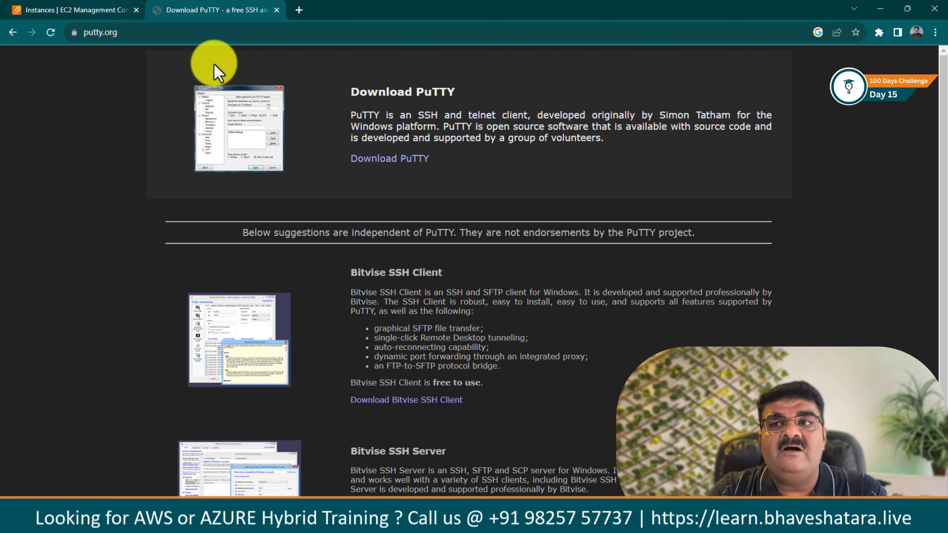
# Return to the EC2 console, refresh the running instances list, and launch PuTTY.
pyautogui.click(98, 10)
pyautogui.click(578, 85)
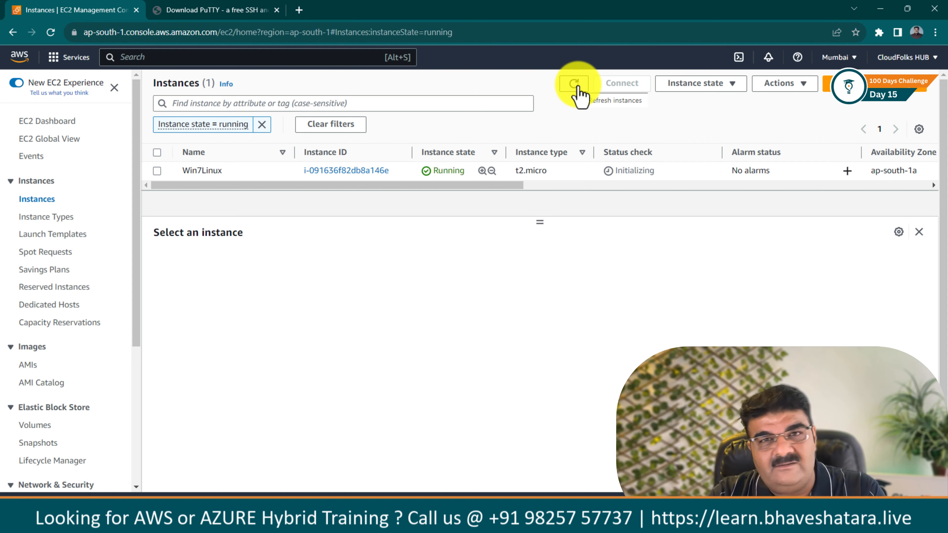
pyautogui.click(371, 504)
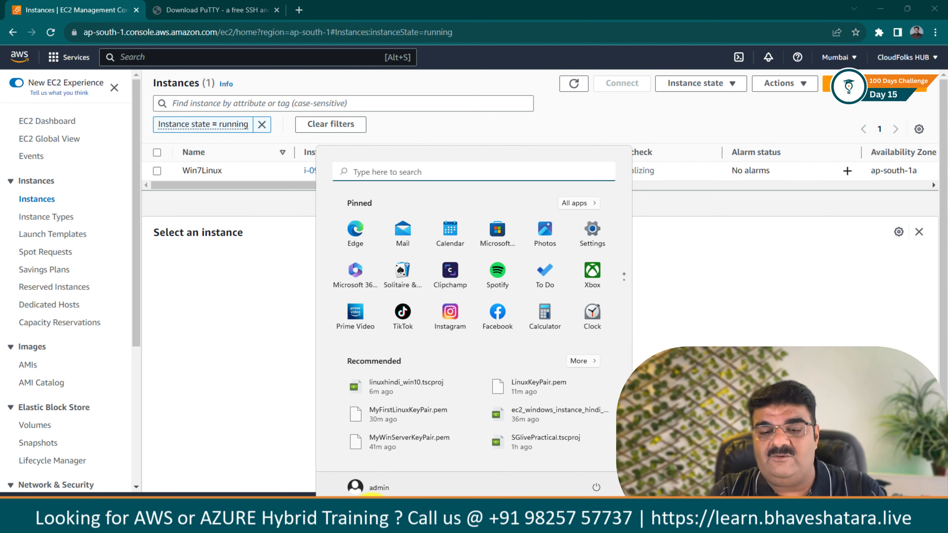
pyautogui.write('putty')
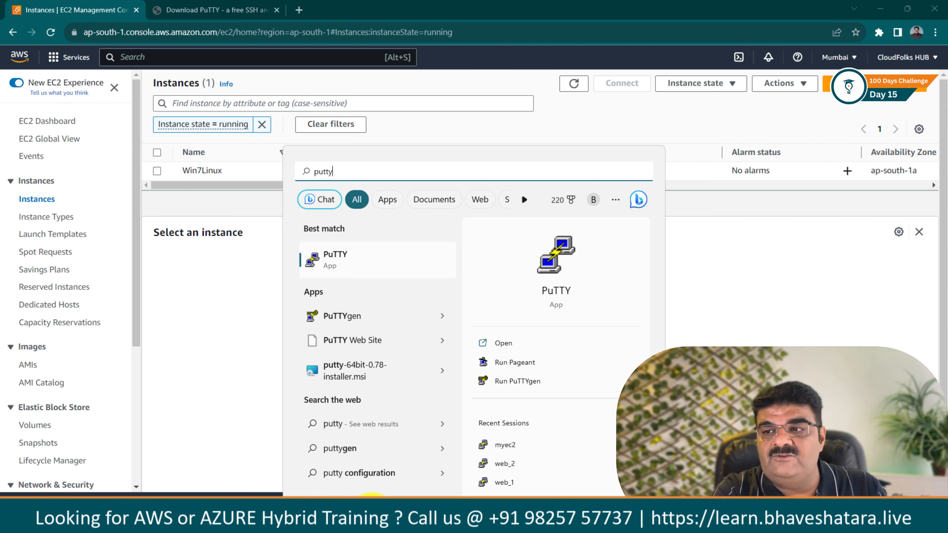
pyautogui.press('Return')
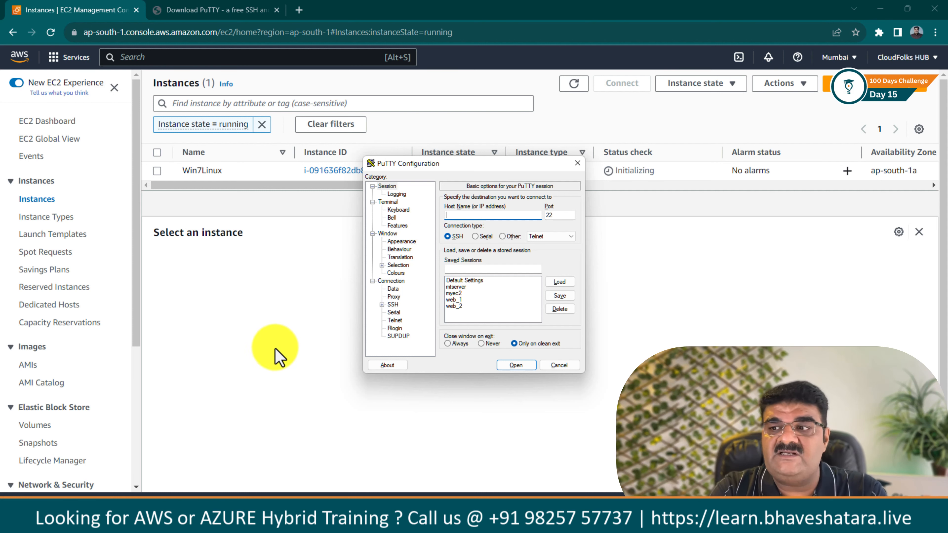
# Set Win7KeyForLinx.ppk from the Downloads folder as the private key file in PuTTY's SSH authentication credentials.
pyautogui.click(393, 305)
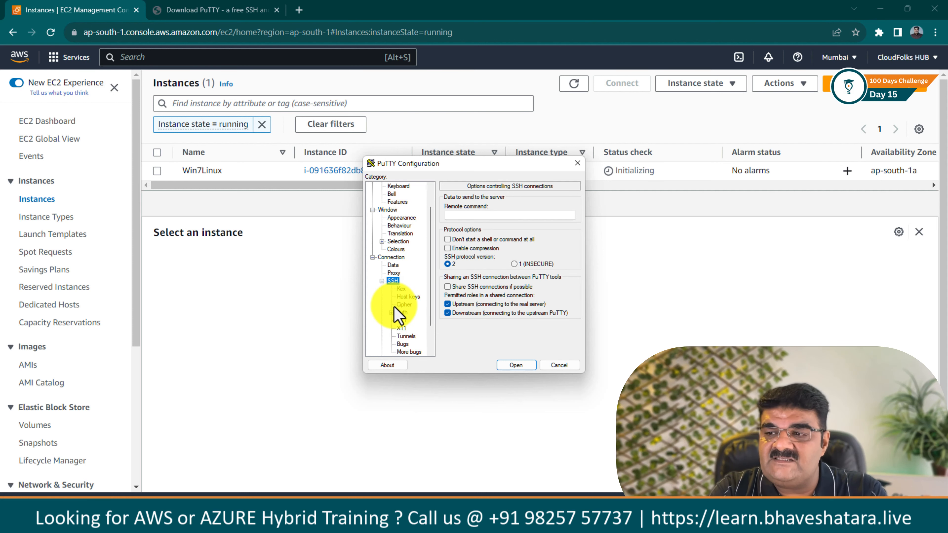
pyautogui.click(402, 313)
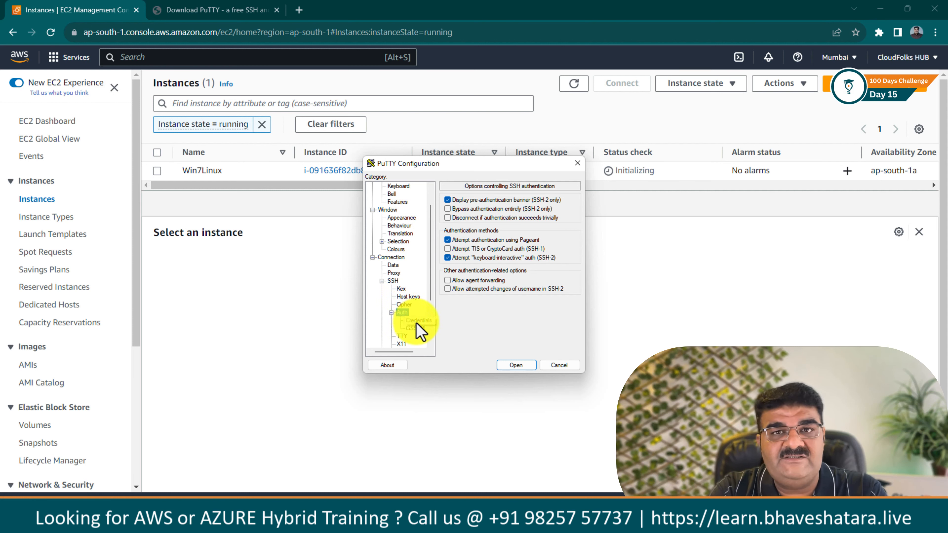
pyautogui.click(416, 321)
pyautogui.click(557, 217)
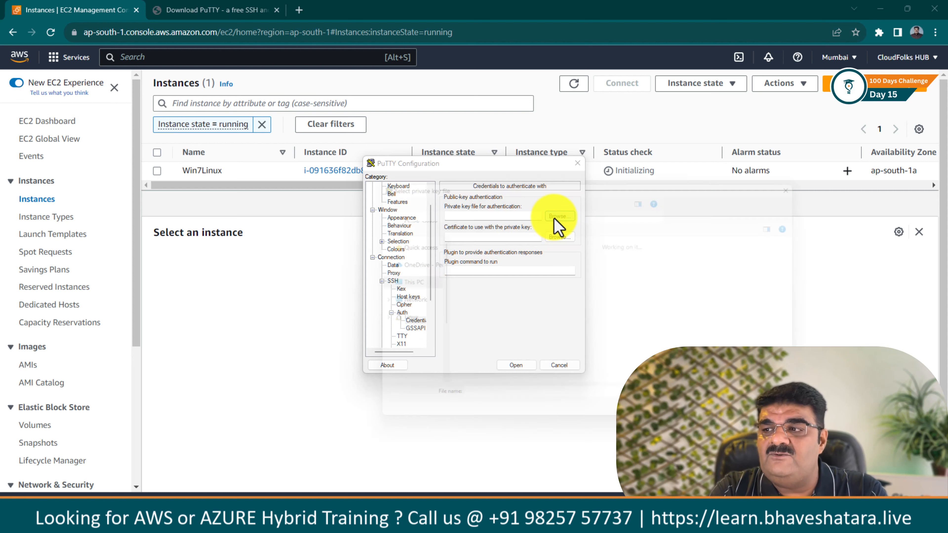
pyautogui.click(471, 276)
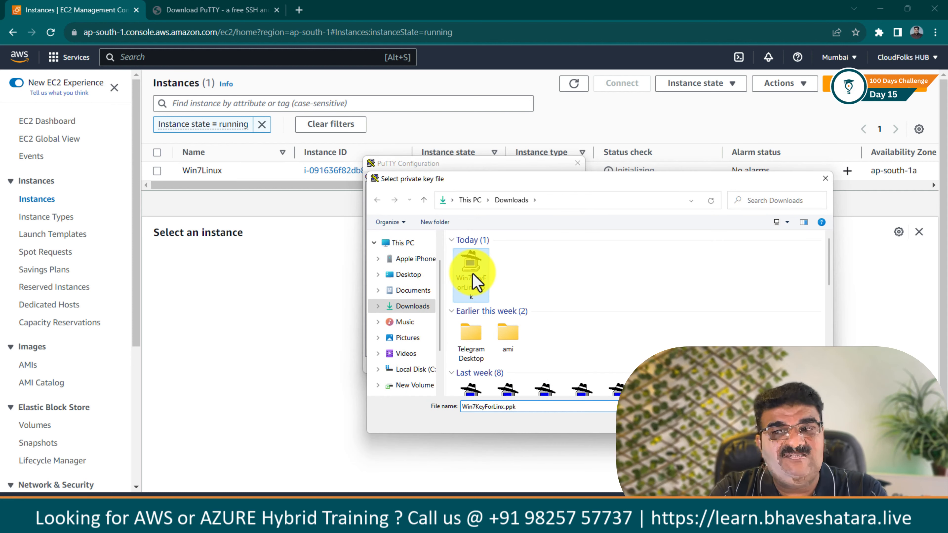
pyautogui.doubleClick(471, 277)
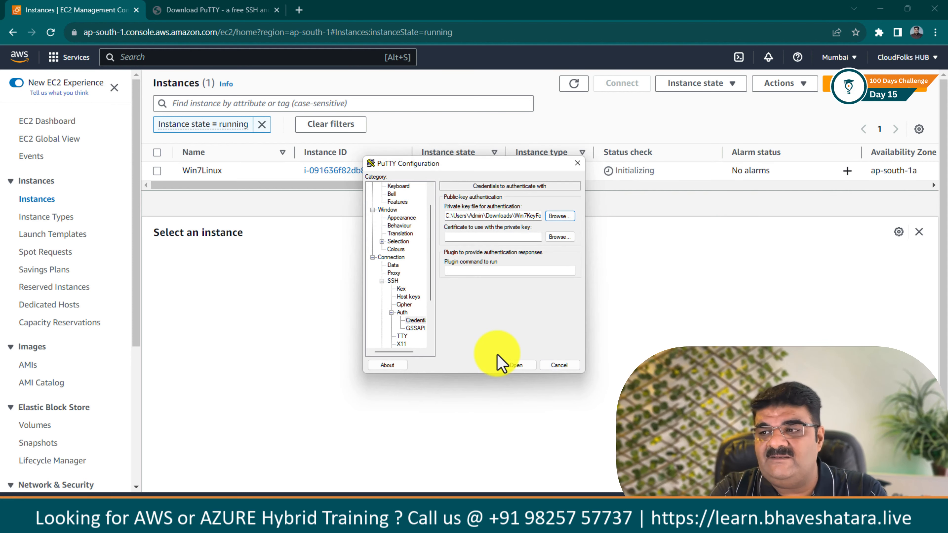
# Copy the Win7Linux instance's public IPv4 address, 15.206.117.72, and enter it as the host name in PuTTY's session settings.
pyautogui.scroll(3, 394, 202)
pyautogui.click(387, 187)
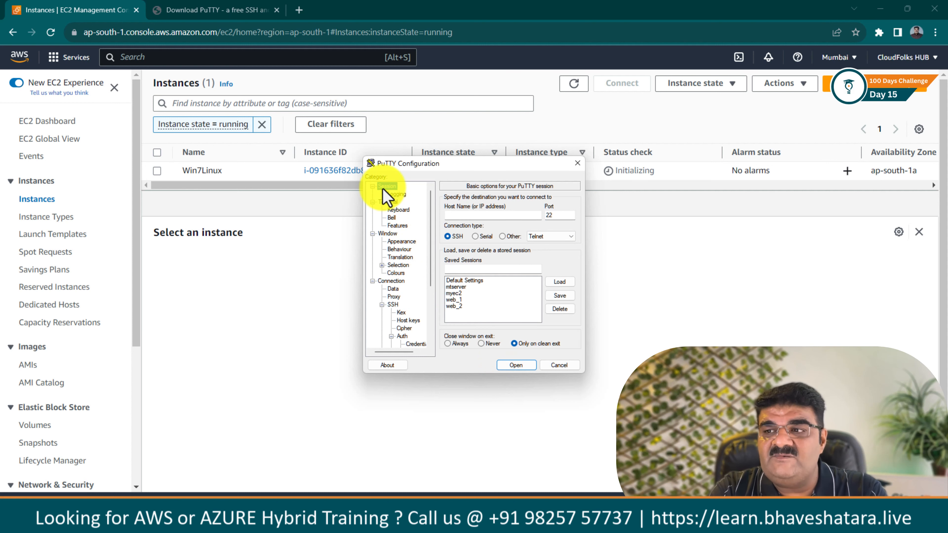
pyautogui.moveTo(444, 170); pyautogui.dragTo(424, 242)
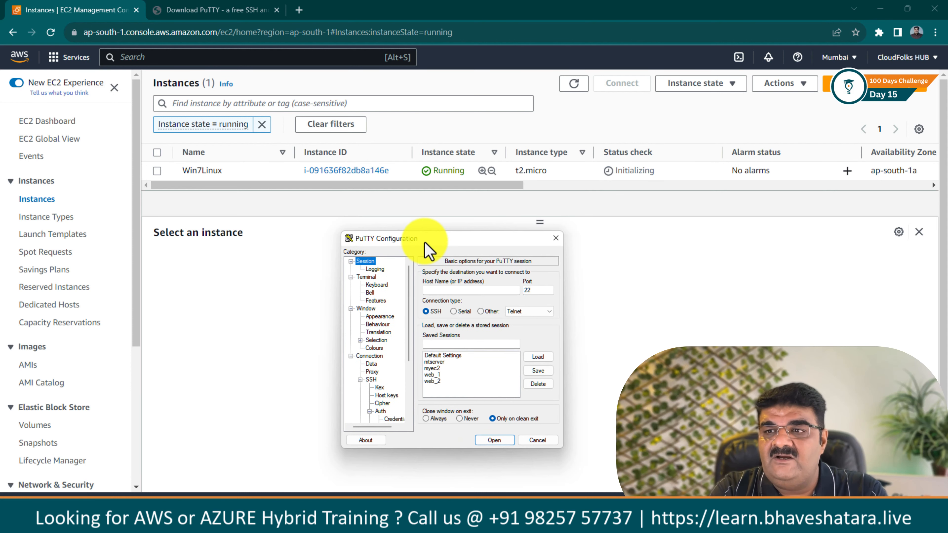
pyautogui.click(153, 171)
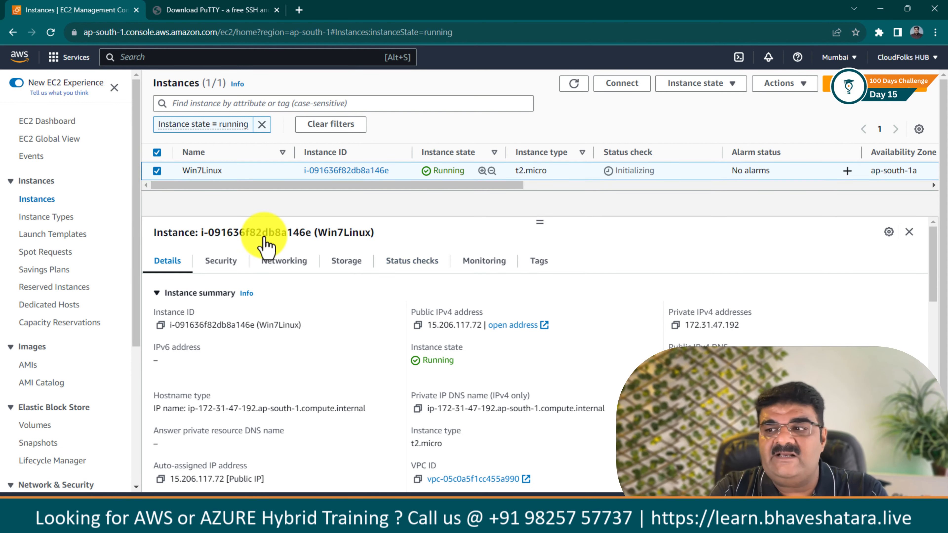
pyautogui.click(417, 326)
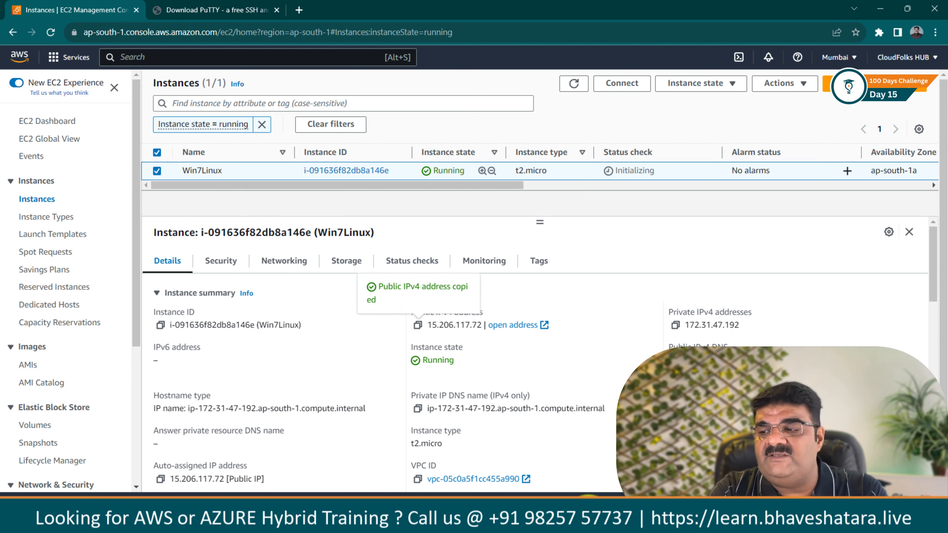
pyautogui.click(593, 523)
pyautogui.click(456, 291)
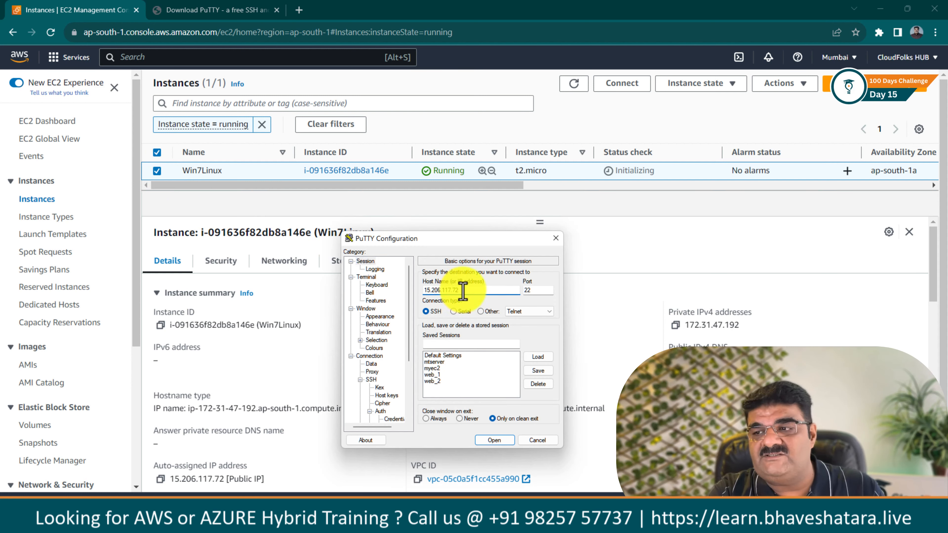
pyautogui.hotkey('ctrl', 'v')
pyautogui.moveTo(460, 291); pyautogui.dragTo(414, 297)
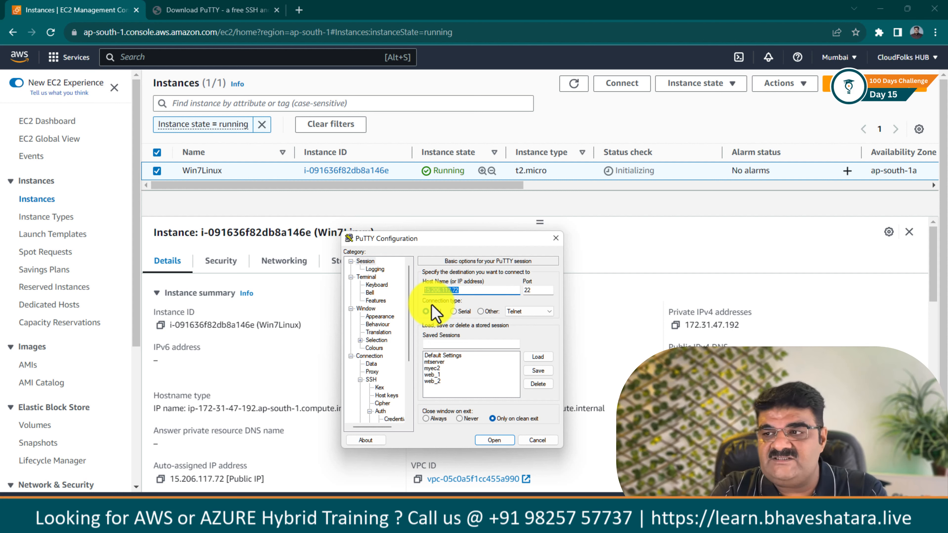
# Refresh the EC2 instances list to check the Win7Linux instance's status checks.
pyautogui.click(573, 82)
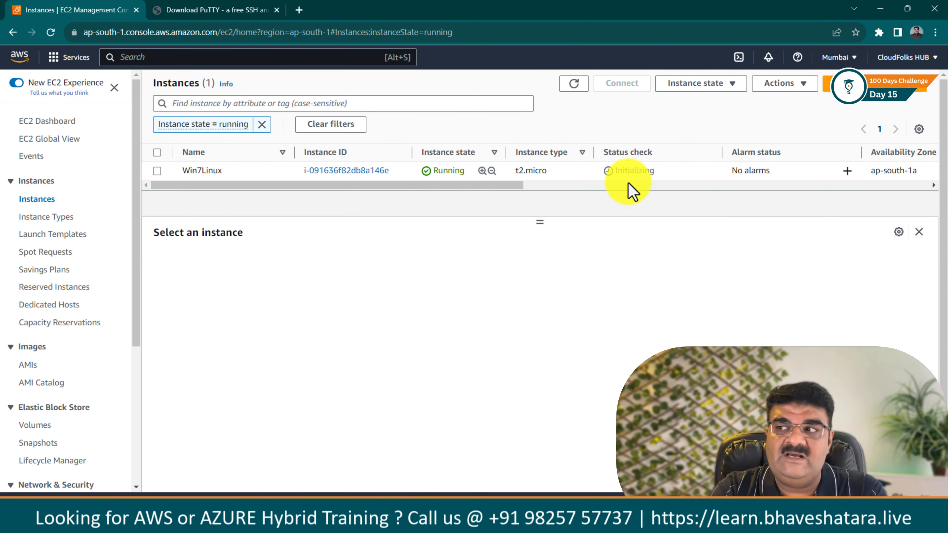
pyautogui.click(573, 89)
pyautogui.click(573, 84)
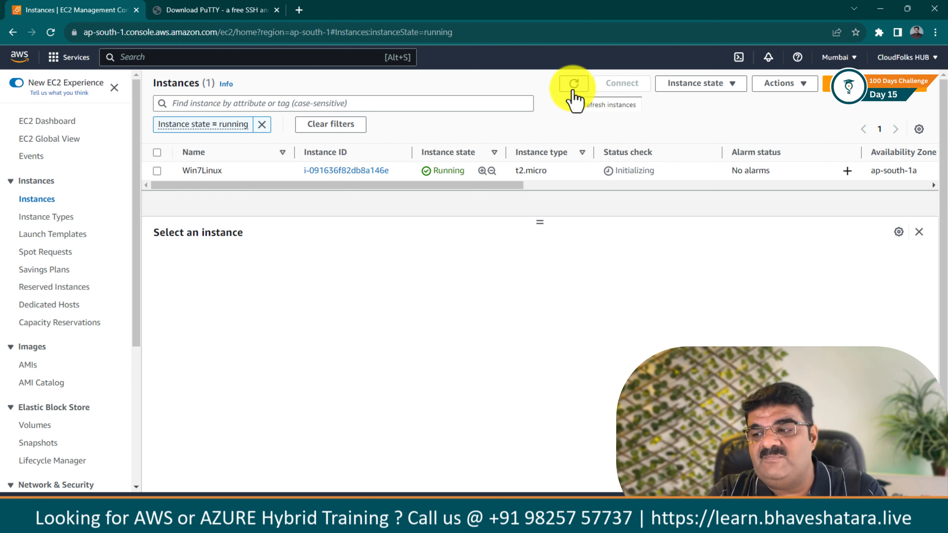
# Switch to PuTTY and save the connection settings as a session named MyLinux.
pyautogui.click(595, 517)
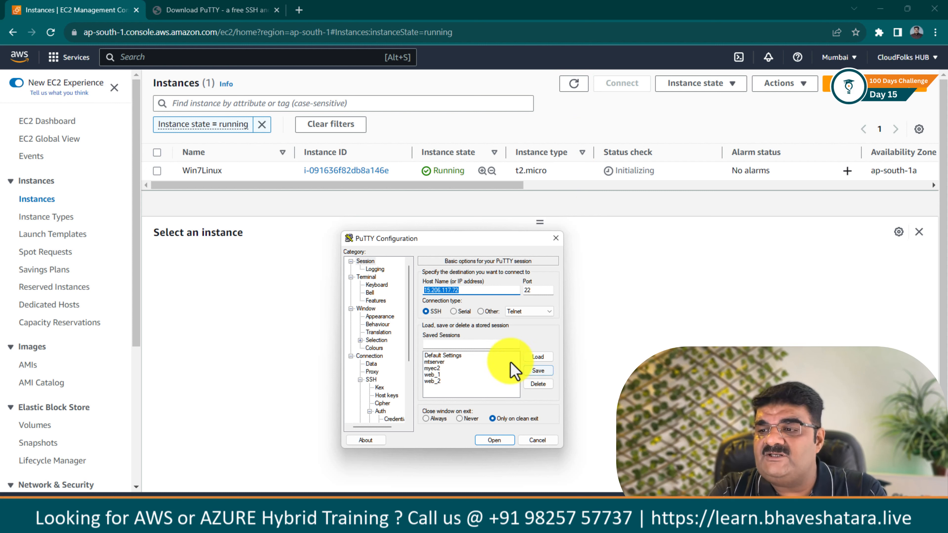
pyautogui.click(479, 344)
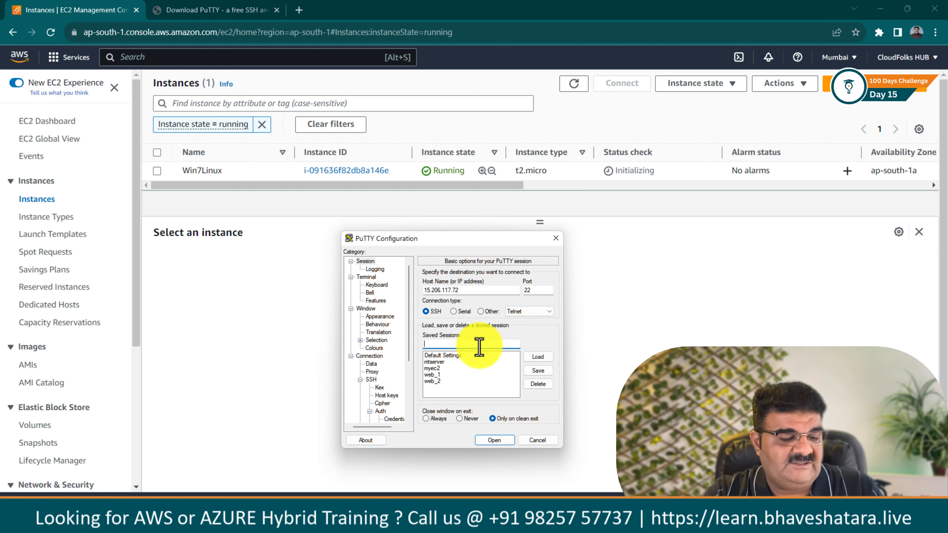
pyautogui.write('MyLinux')
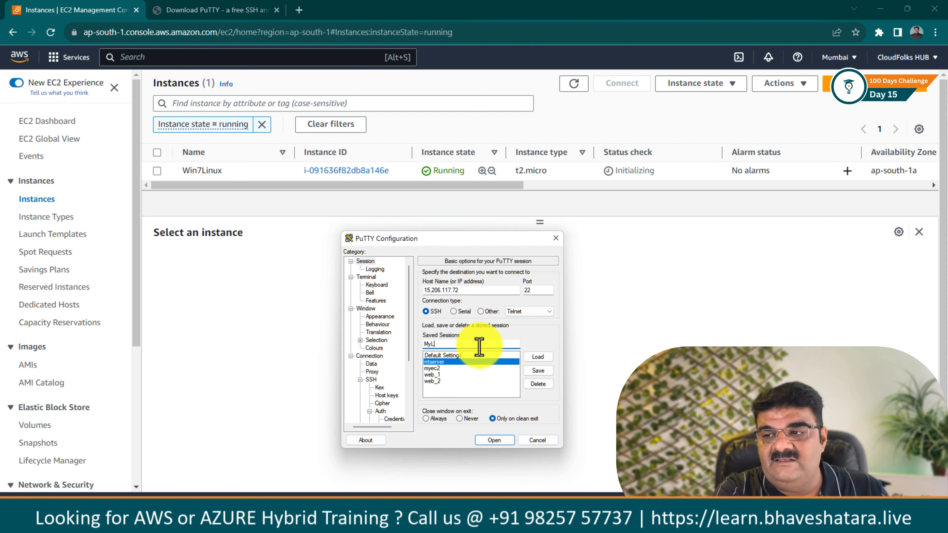
pyautogui.click(537, 371)
pyautogui.click(437, 362)
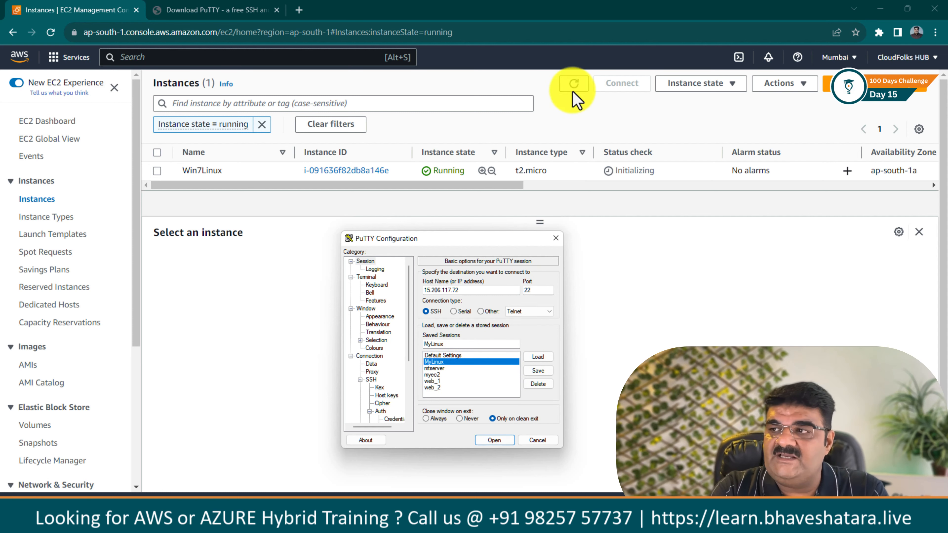
# Refresh the instance's status check, open the PuTTY connection to it, and accept the server's host key.
pyautogui.click(574, 83)
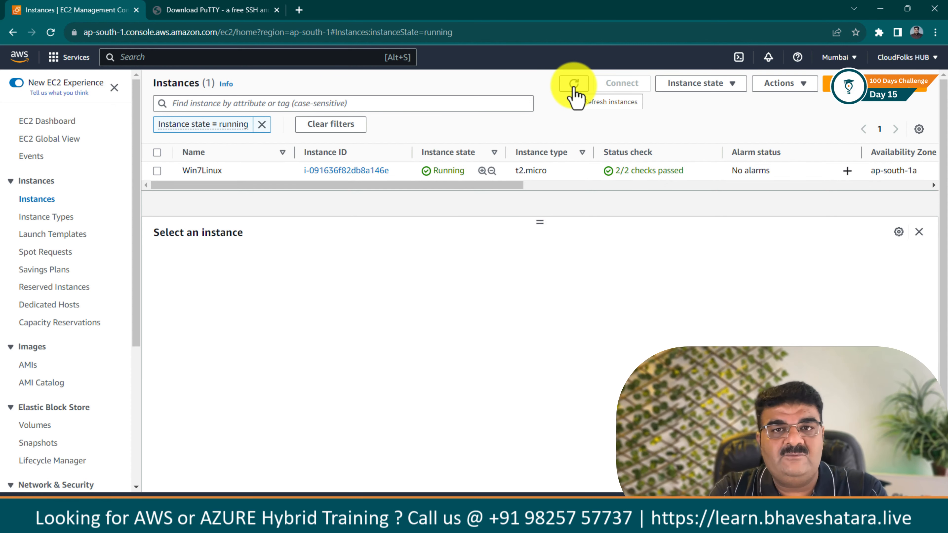
pyautogui.click(593, 496)
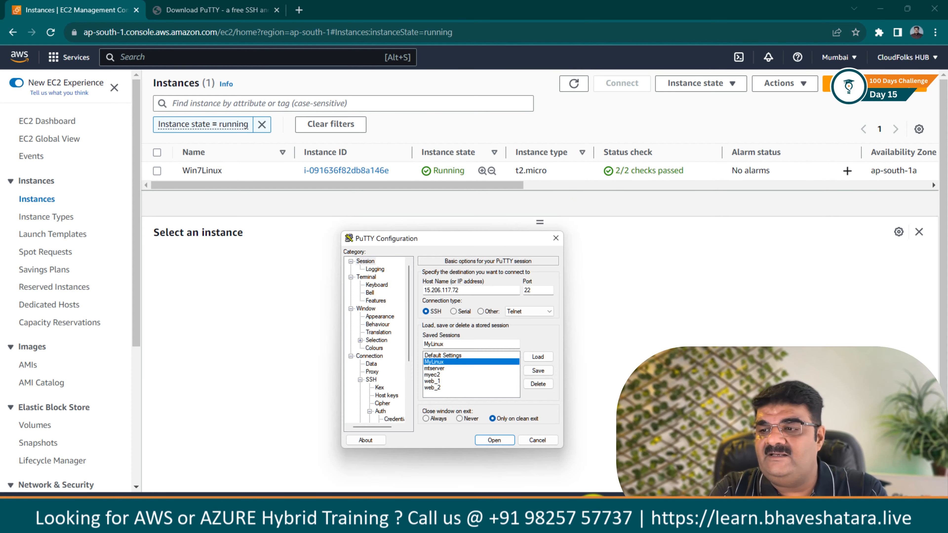
pyautogui.click(495, 440)
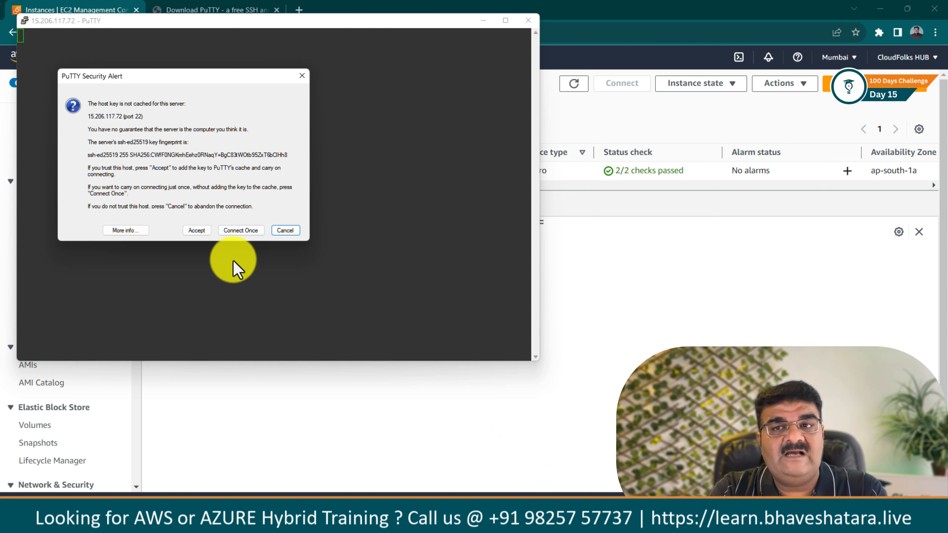
pyautogui.click(194, 232)
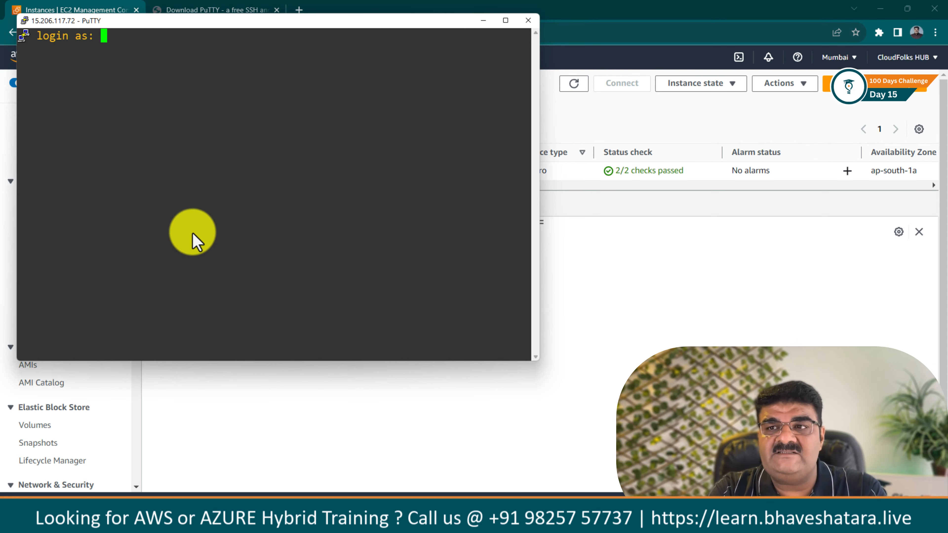
# Log in to the Linux instance as ec2-user.
pyautogui.write('ec2-')
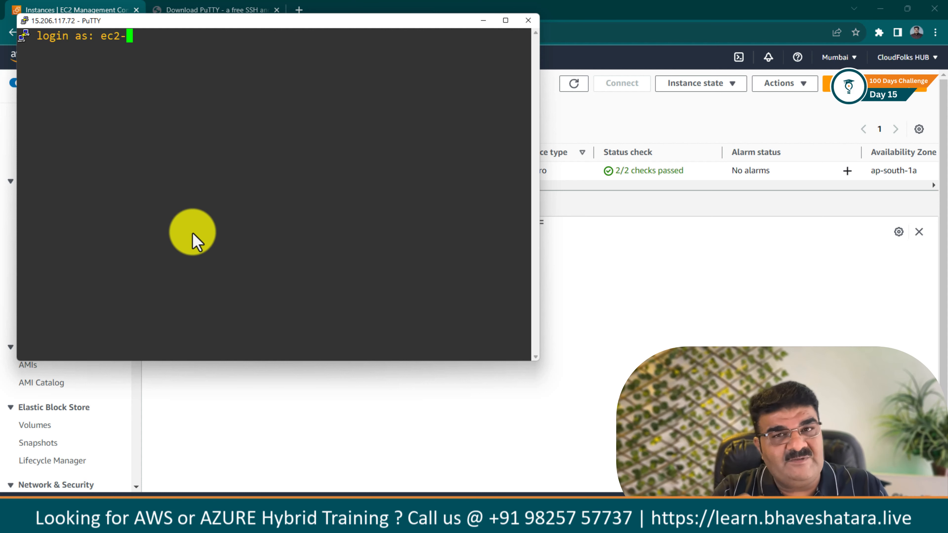
pyautogui.write('user')
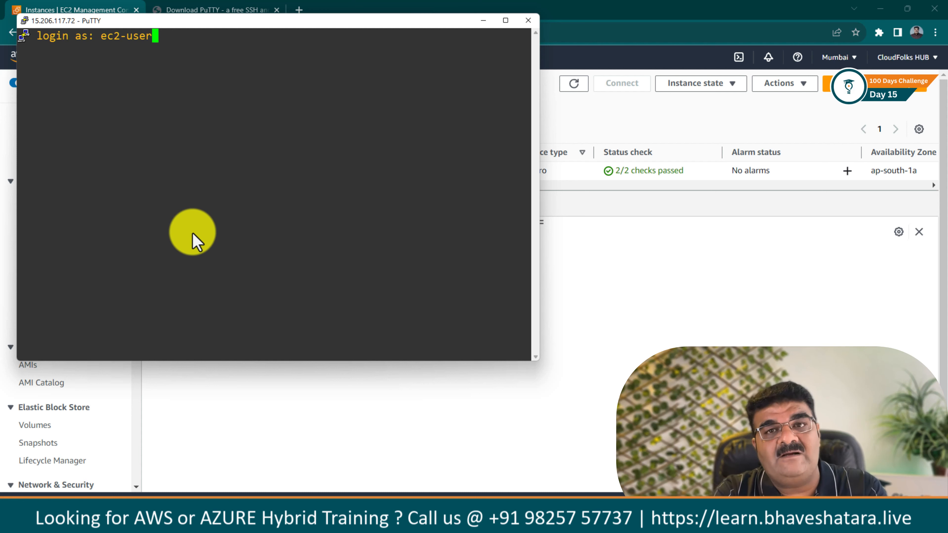
pyautogui.press('Return')
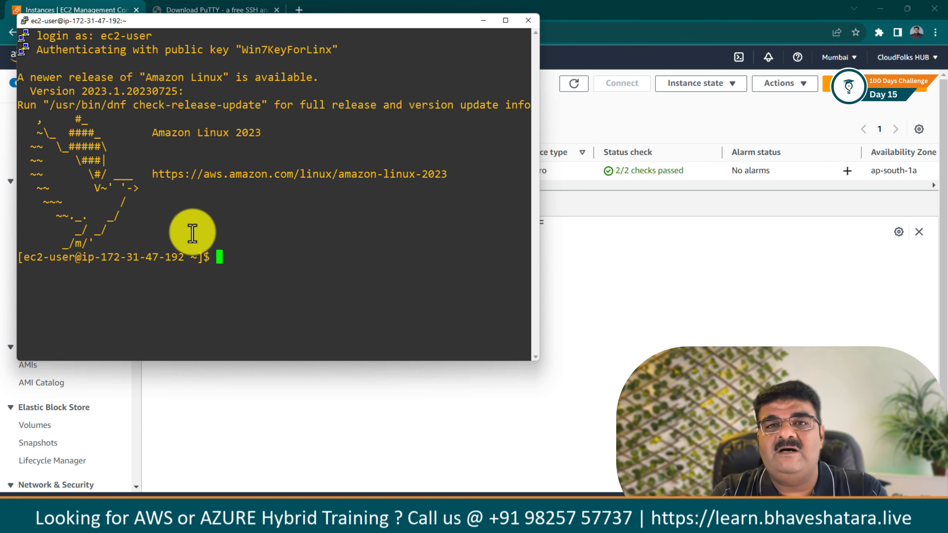
# Minimize the PuTTY session, terminate the Win7Linux instance in the EC2 console, and refresh the instances list.
pyautogui.click(483, 20)
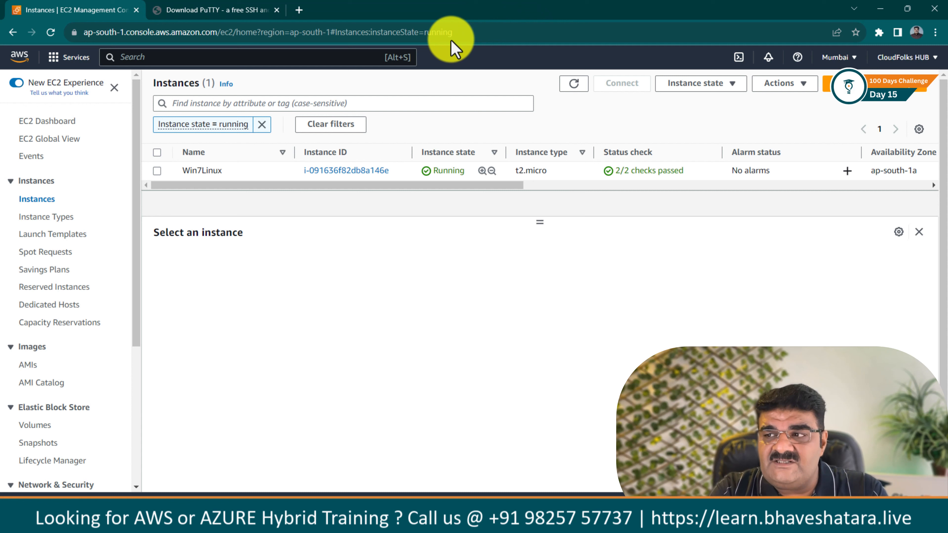
pyautogui.click(175, 172)
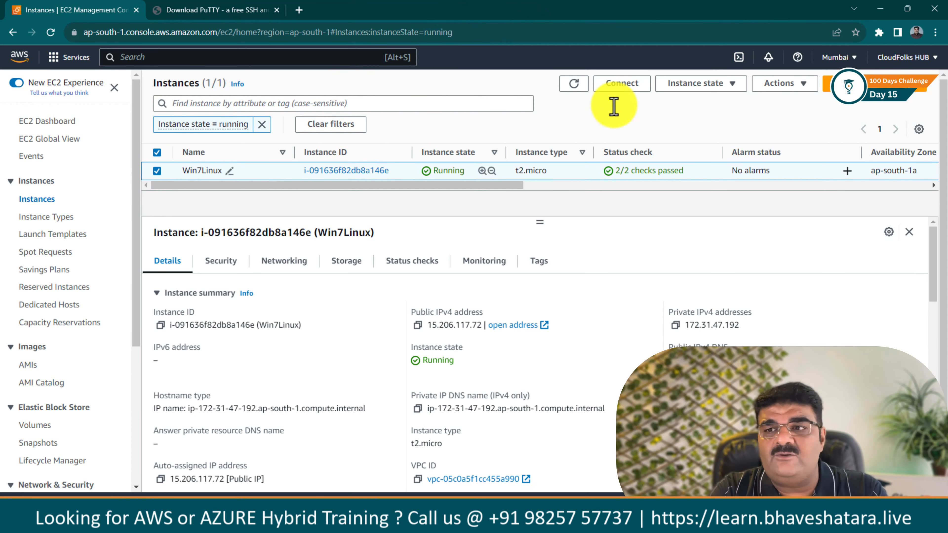
pyautogui.click(732, 86)
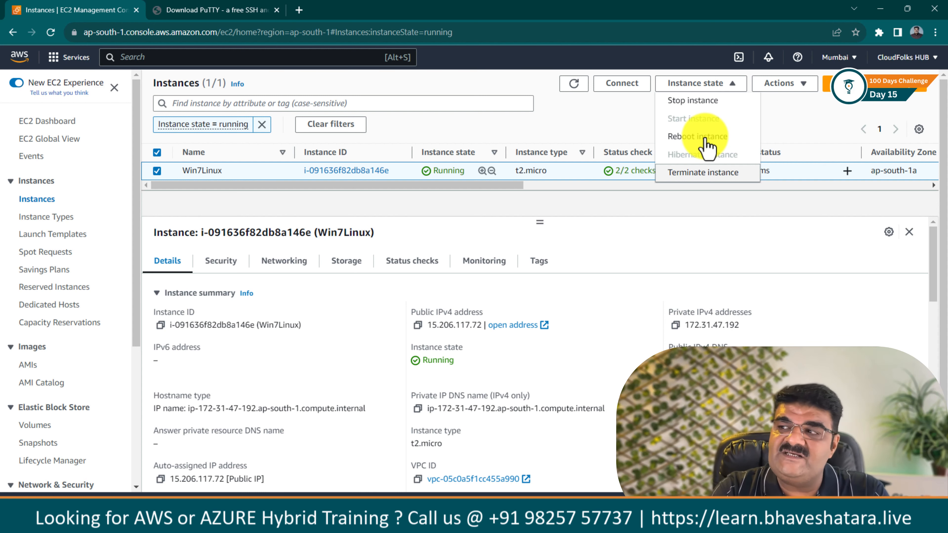
pyautogui.click(701, 172)
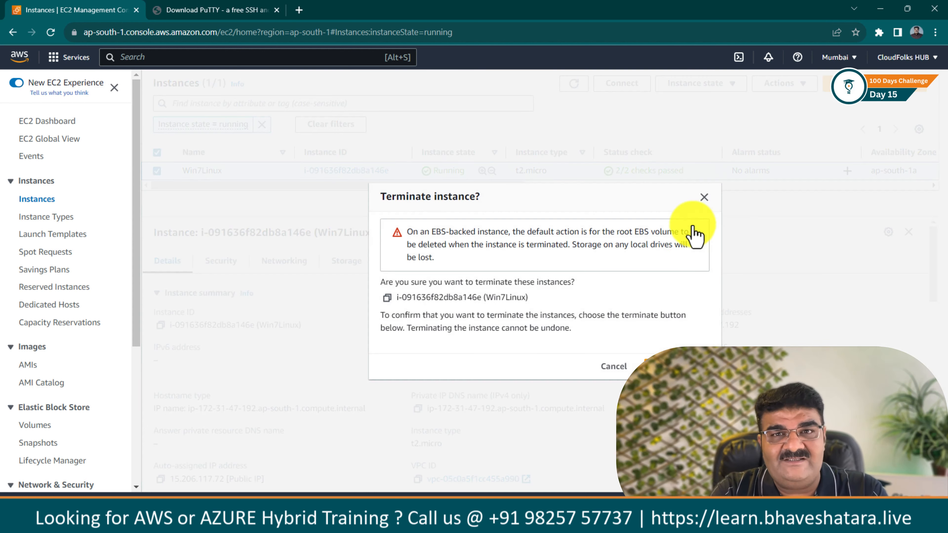
pyautogui.click(670, 364)
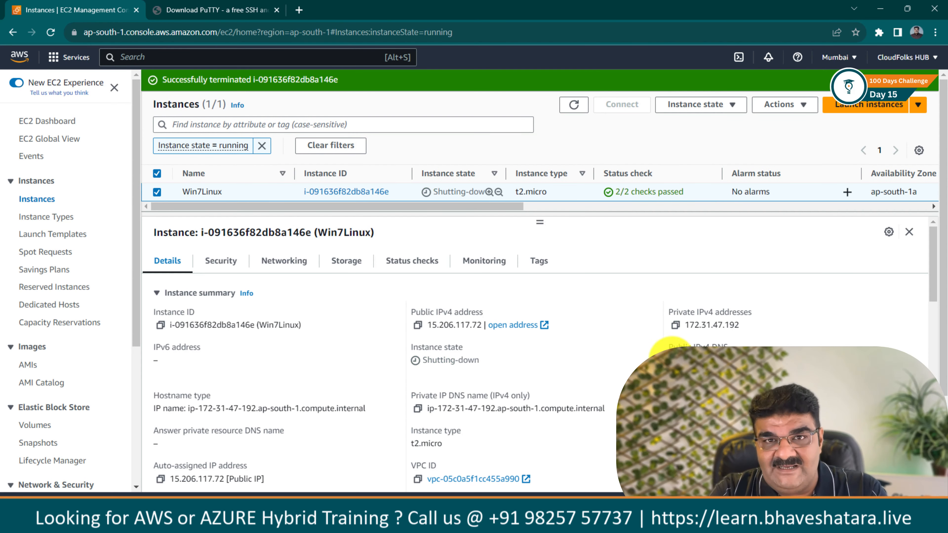
pyautogui.click(575, 106)
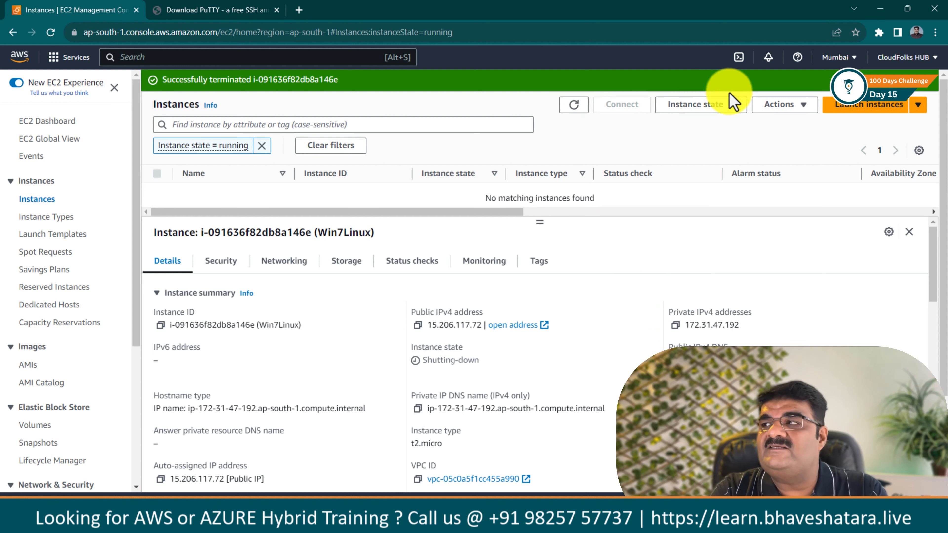
pyautogui.click(927, 80)
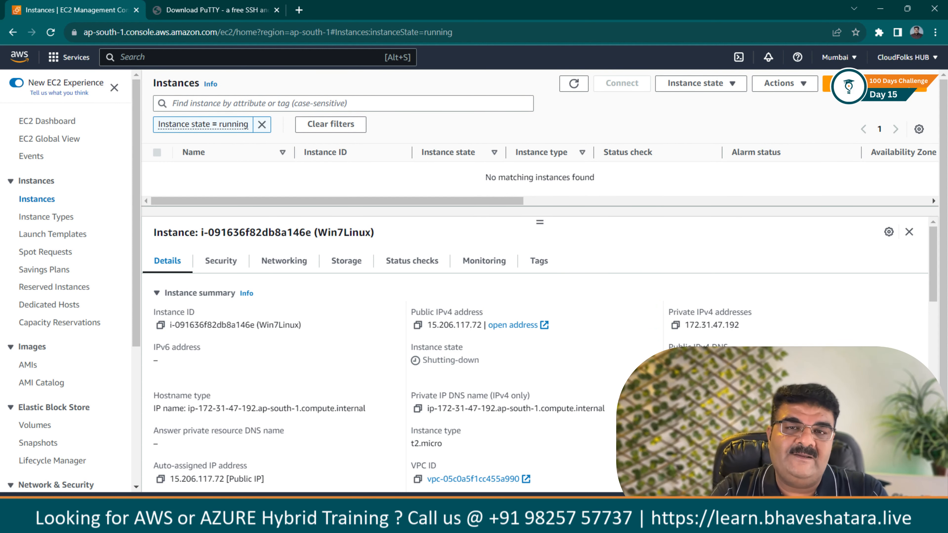